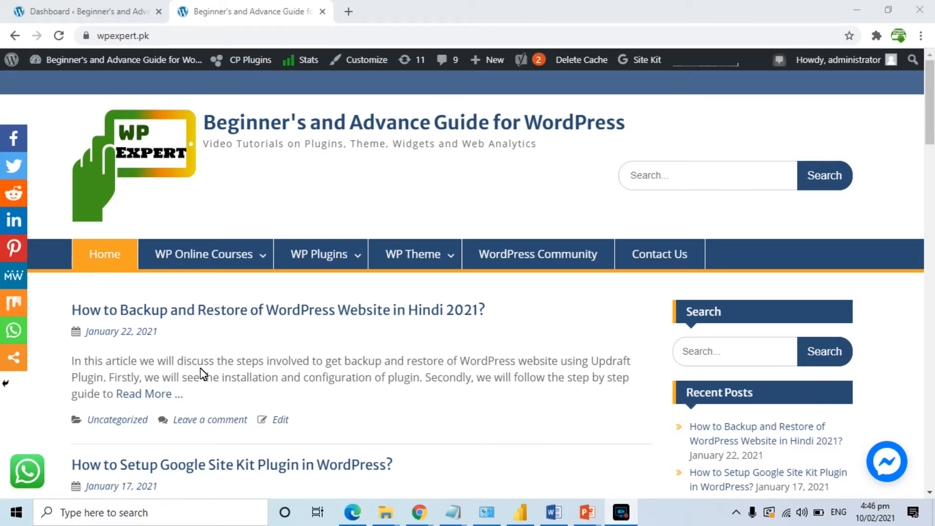
- Search the new plugins directory of the WordPress dashboard for "Translate WordPress with"
click(112, 7)
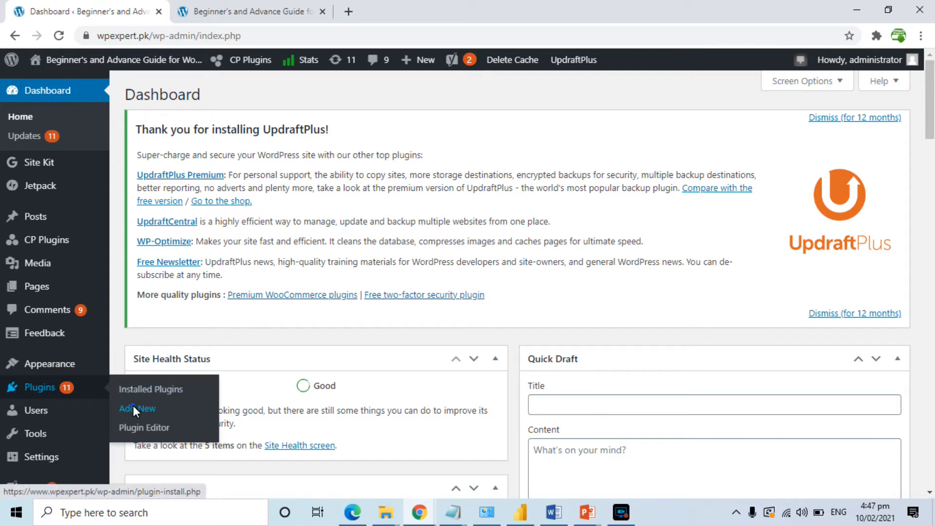
click(134, 406)
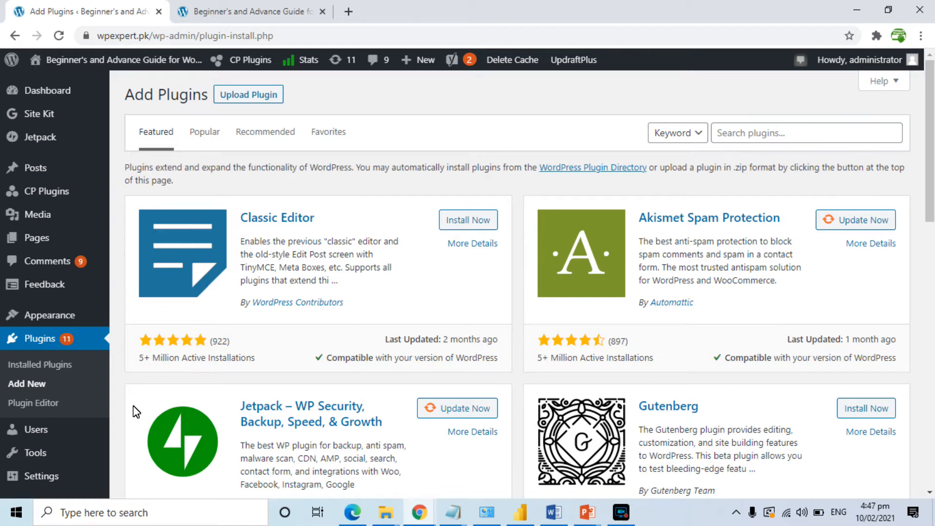
click(757, 136)
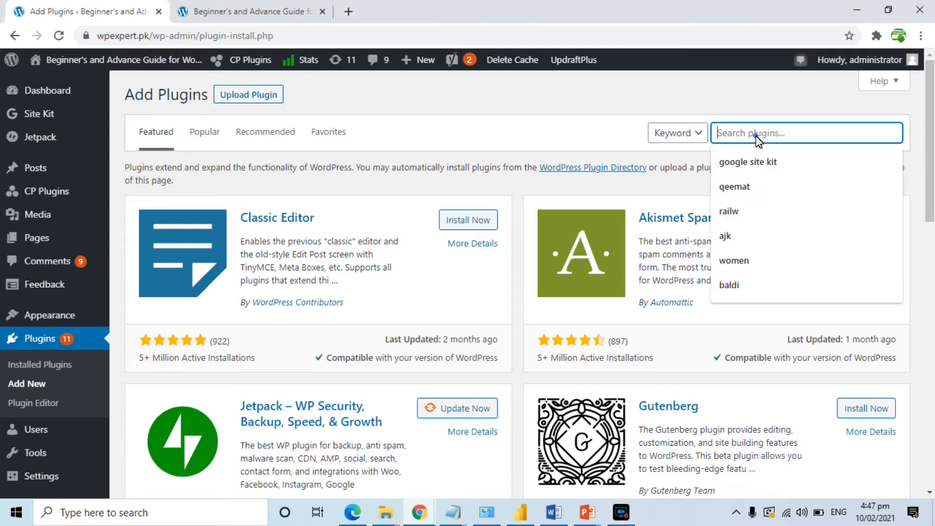
text(Tra)
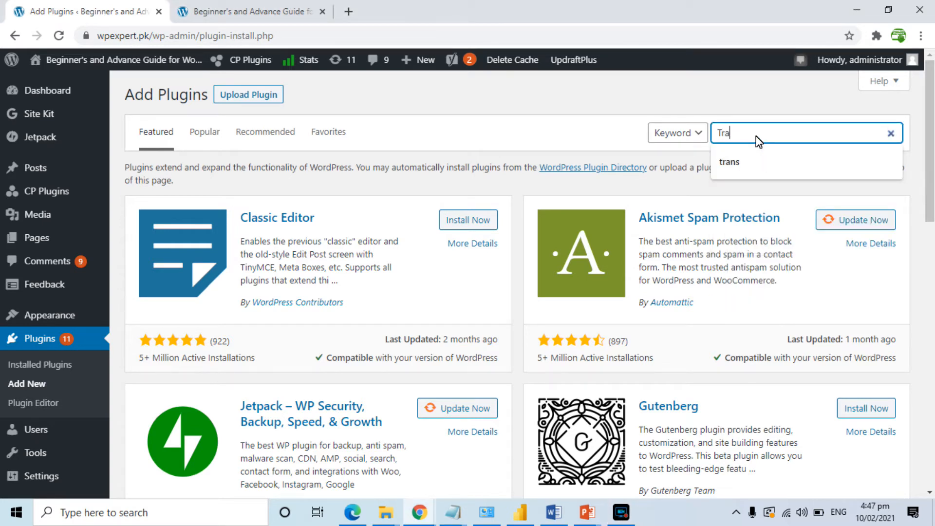
text(nslate WordPress)
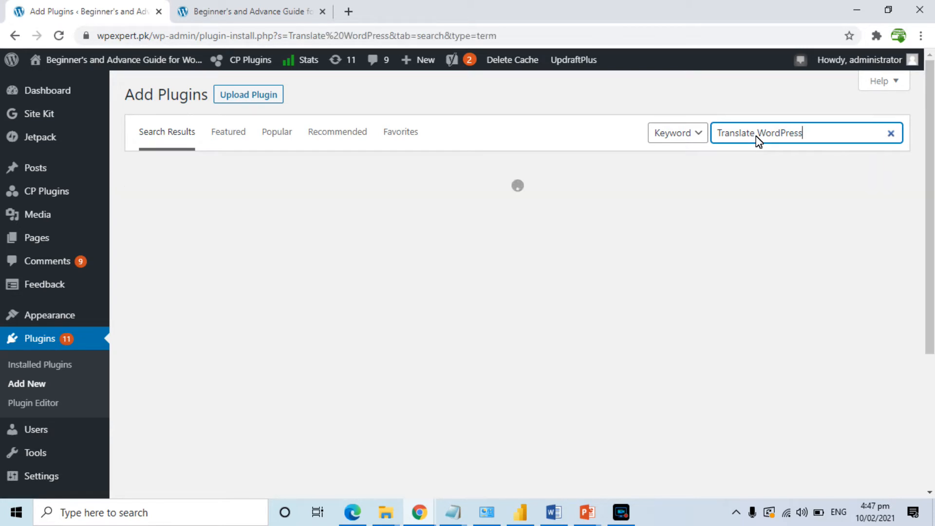
text( with)
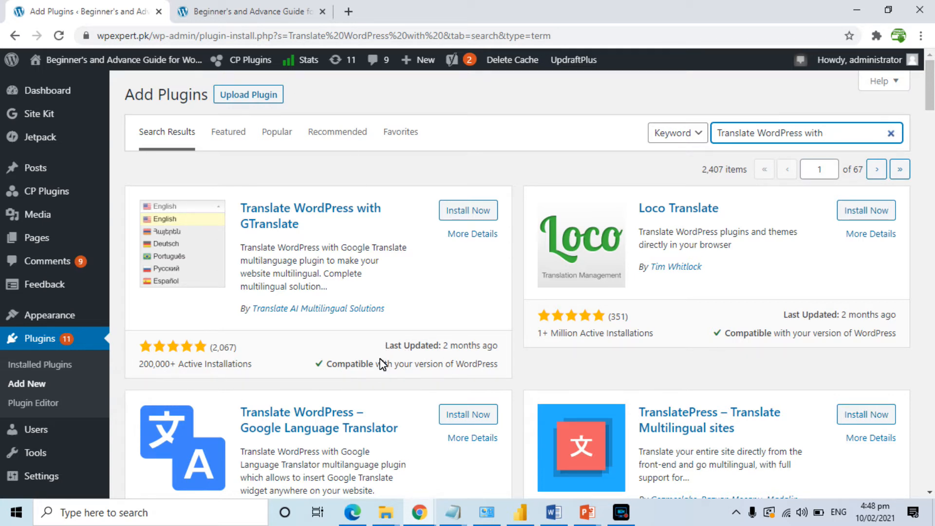
- Install and activate the Translate WordPress with GTranslate plugin and open its settings
drag(359, 365, 486, 365)
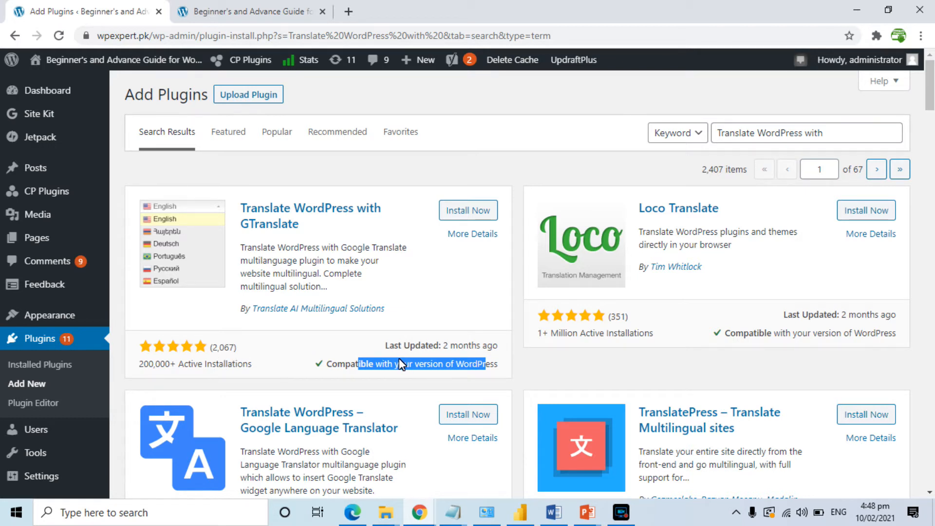
click(467, 209)
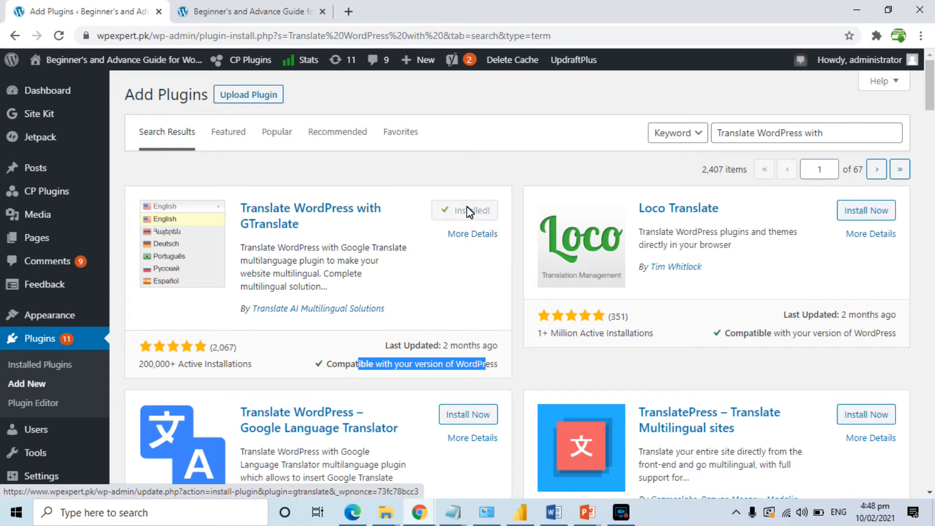
click(473, 210)
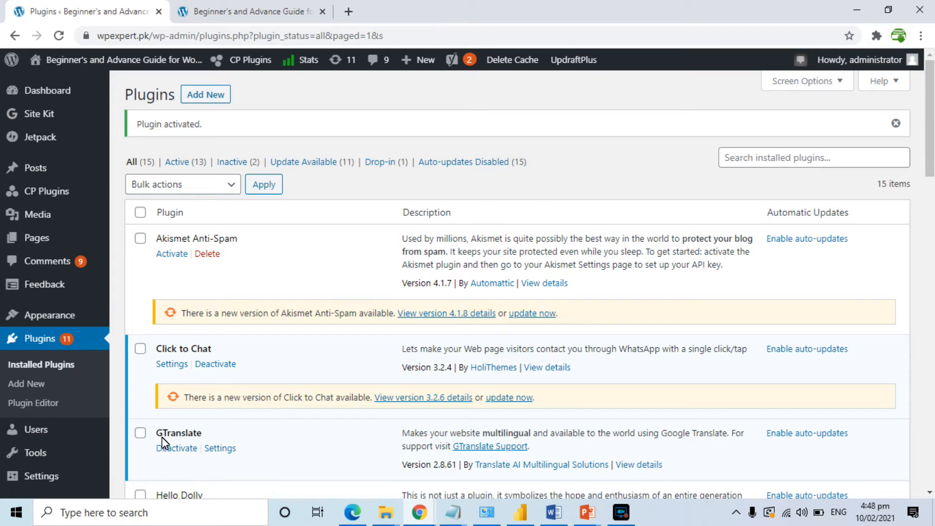
click(220, 449)
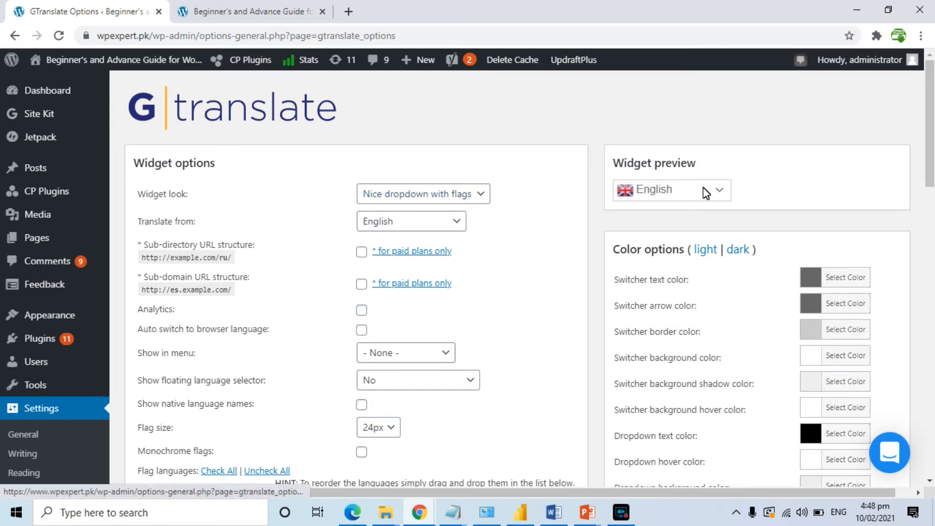
- Try the Flags and dropdown widget look and choose Arabic in the widget preview
click(465, 196)
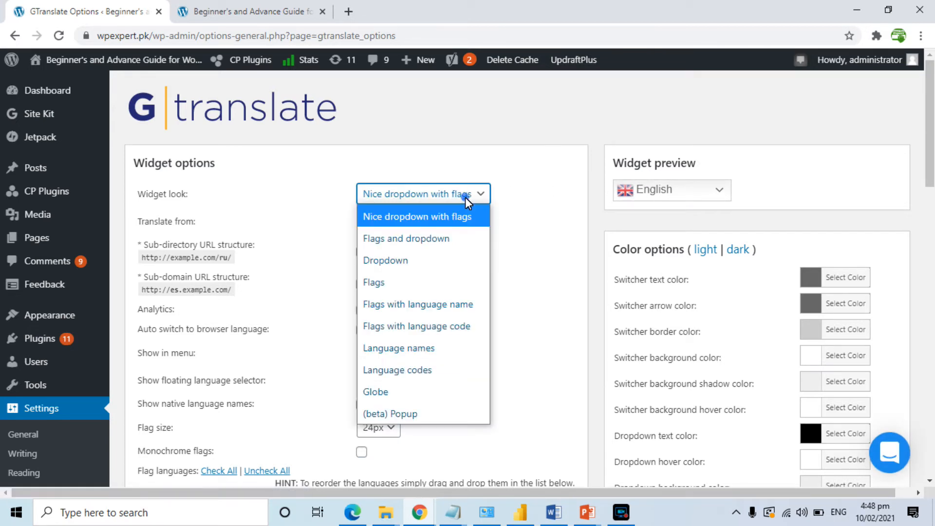
click(399, 242)
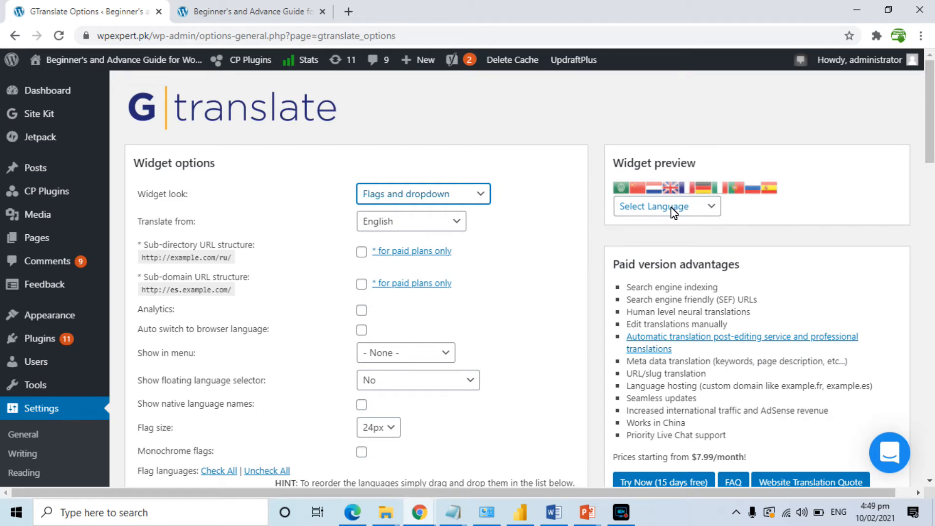
click(695, 205)
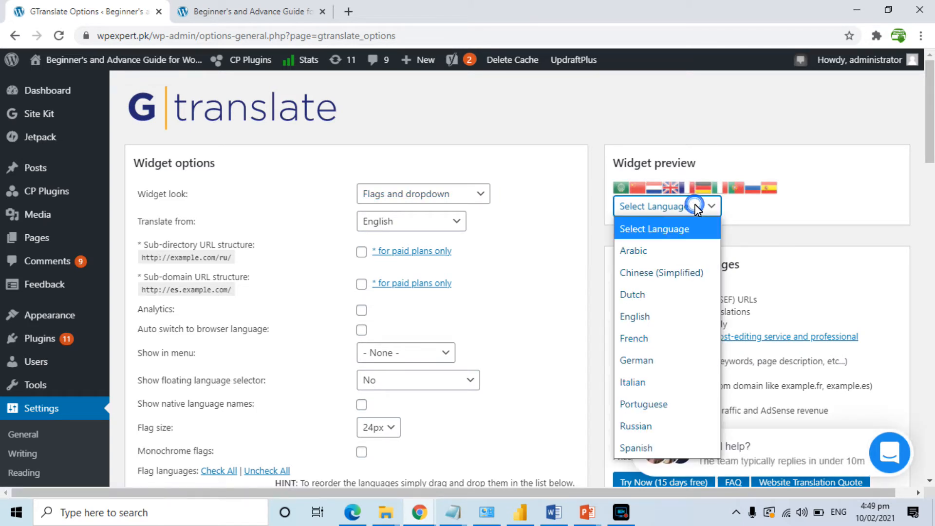
click(655, 249)
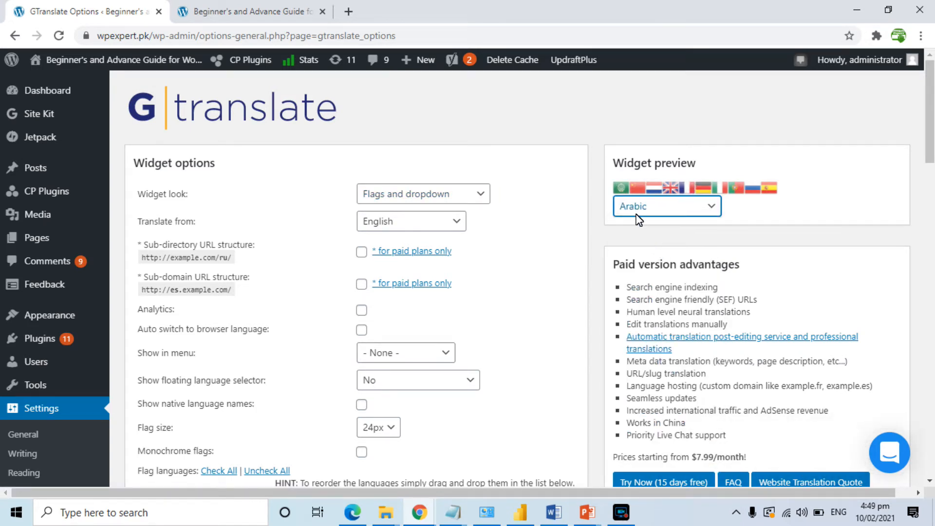
- Try the Dropdown, Flags and Flags with language name widget looks in the preview
click(467, 199)
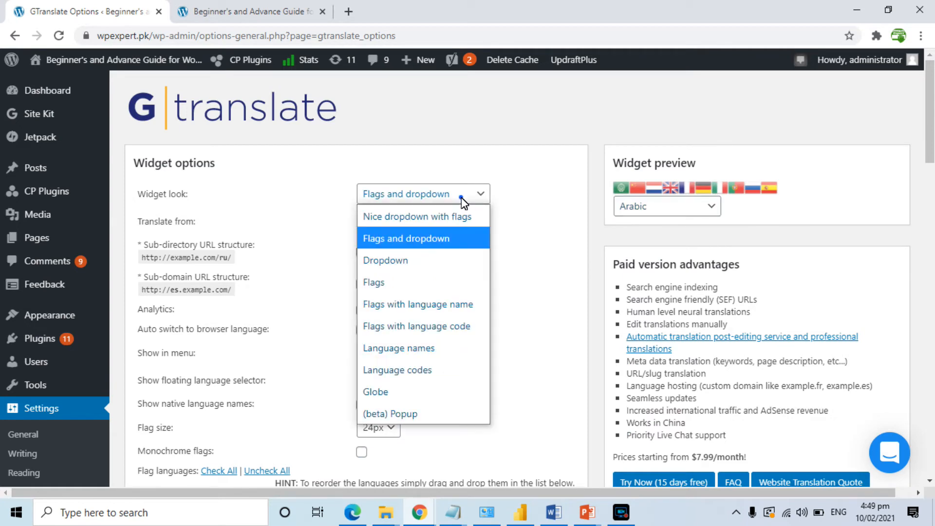
click(393, 263)
click(670, 190)
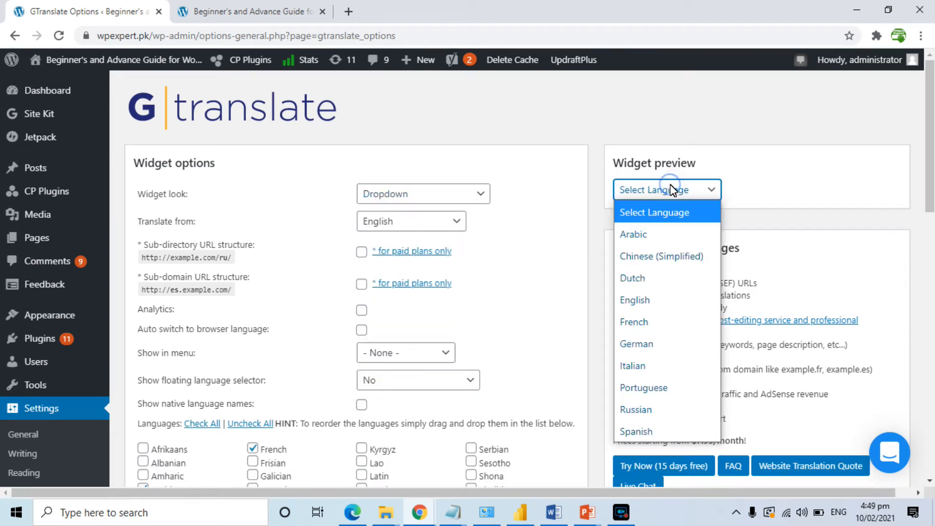
click(447, 193)
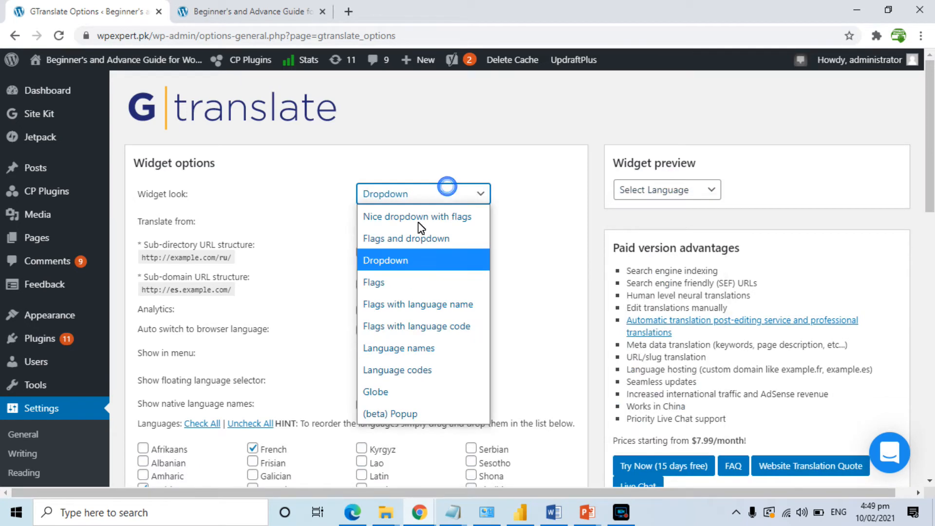
click(386, 288)
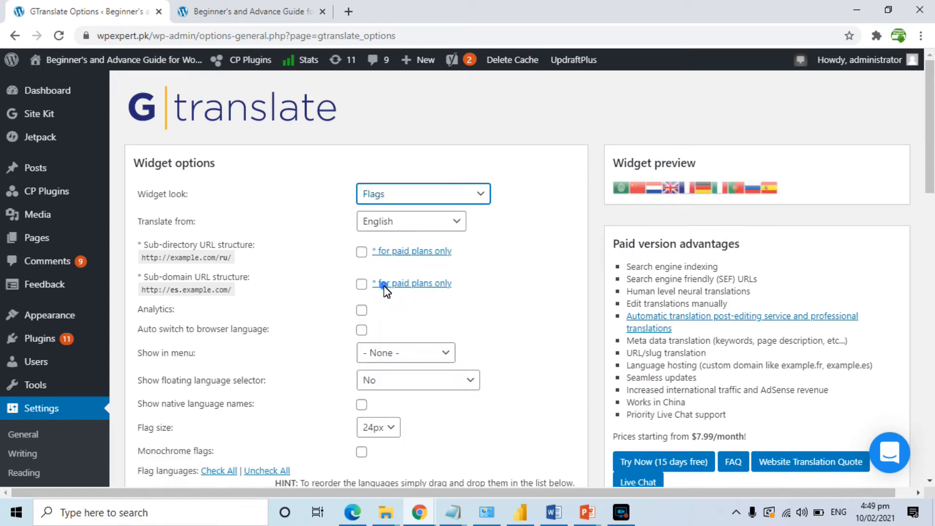
click(454, 195)
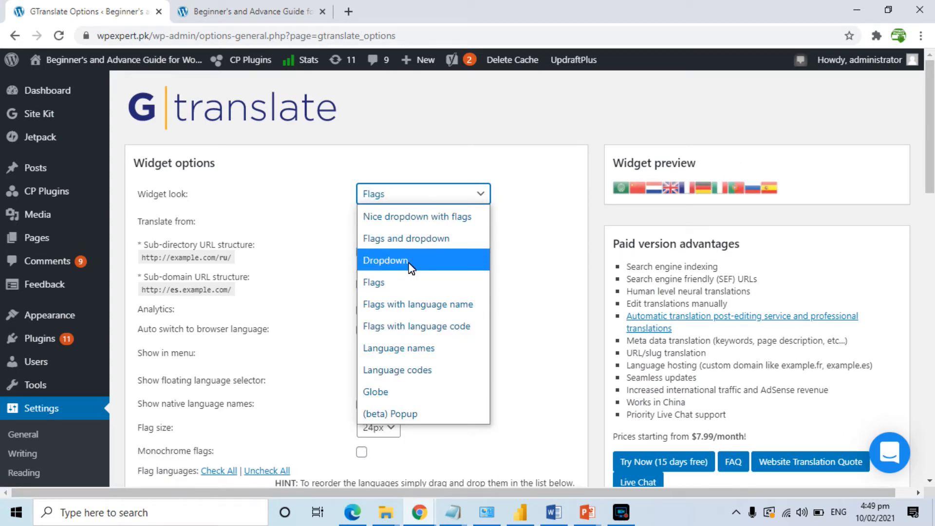
click(402, 306)
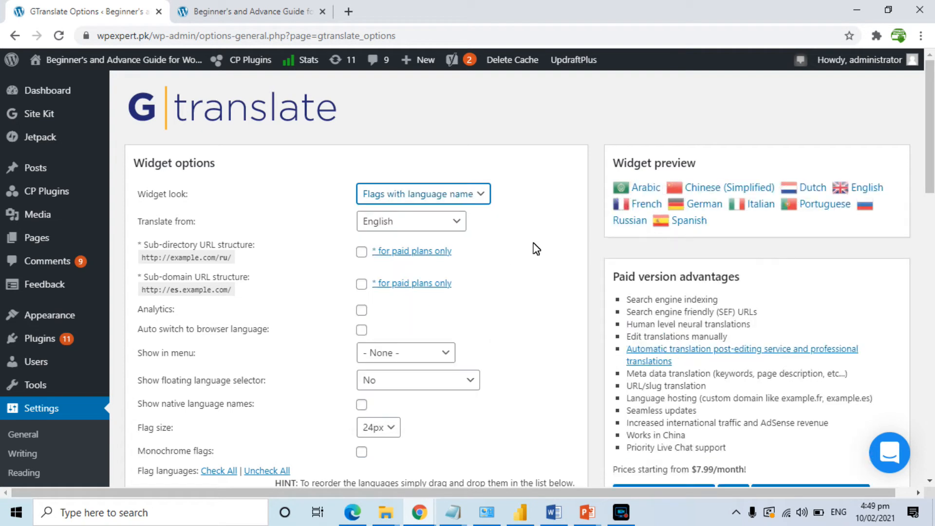
- Set the widget look to Flags and dropdown and keep English as the language to translate from
click(425, 198)
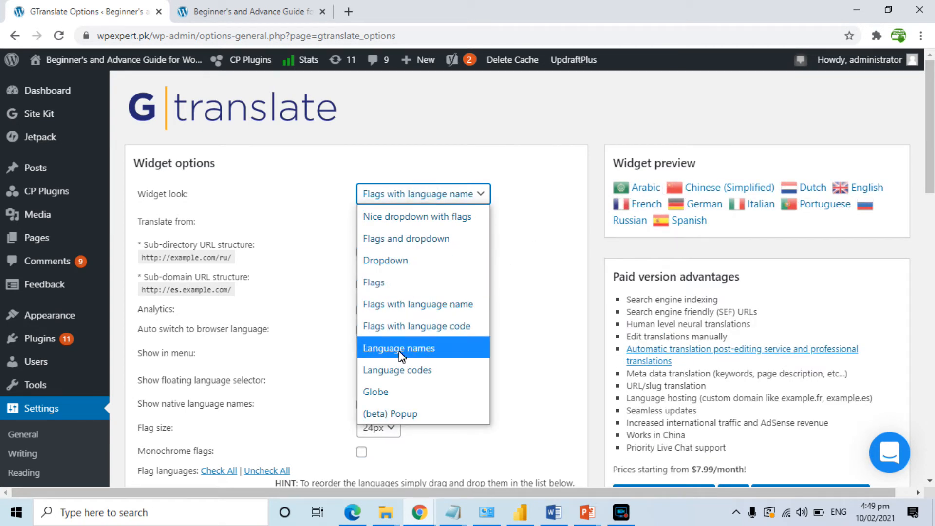
click(416, 242)
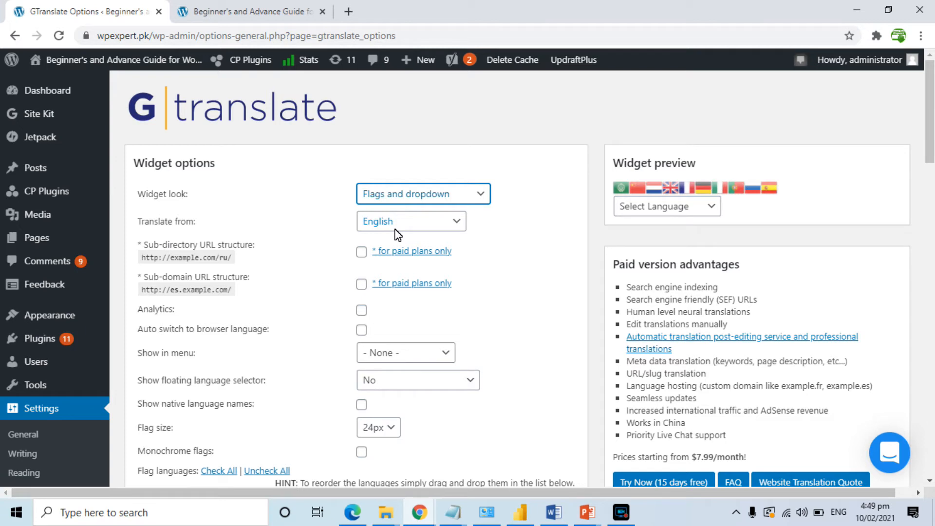
click(428, 223)
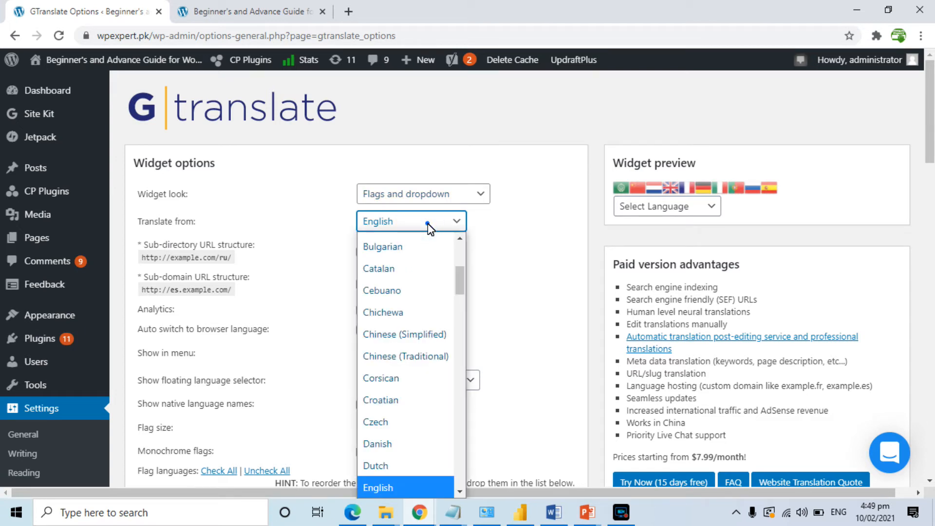
click(428, 223)
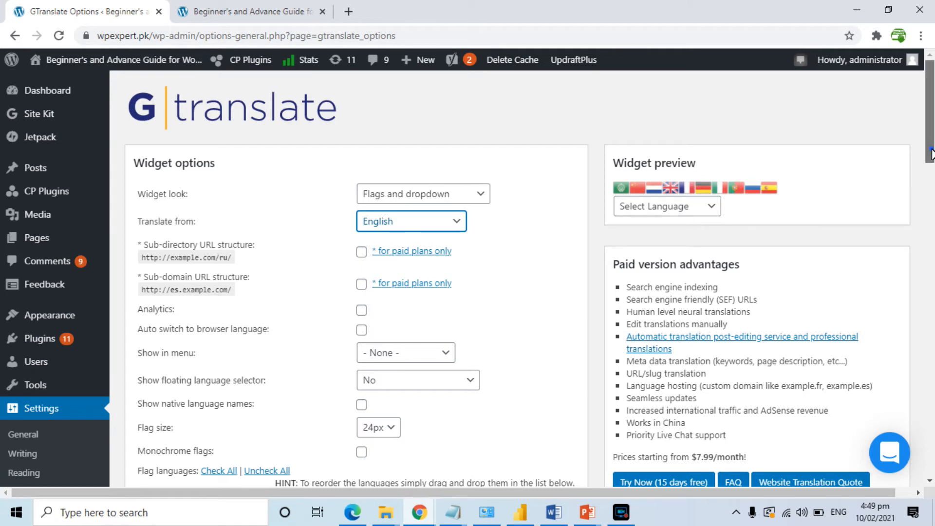
- Show the translator in the Primary Menu and set the floating language selector to Top right
drag(931, 155, 931, 166)
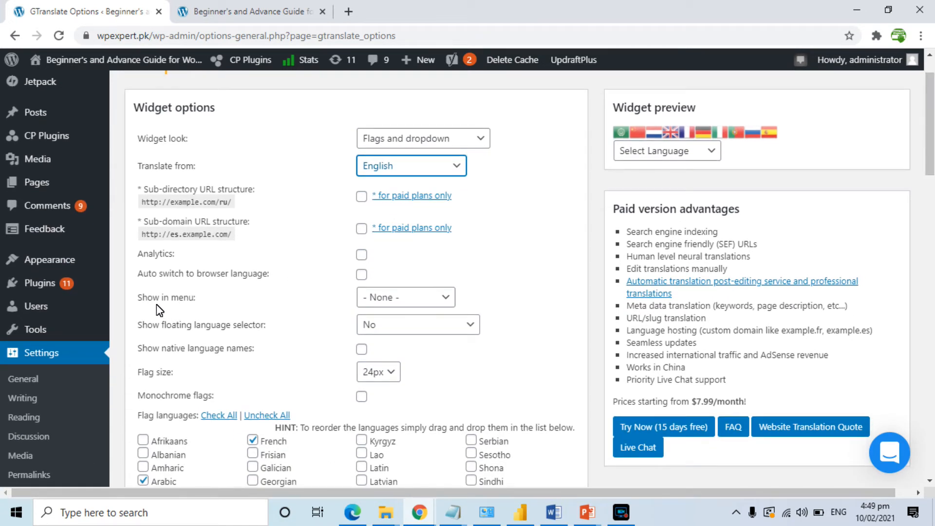
click(396, 297)
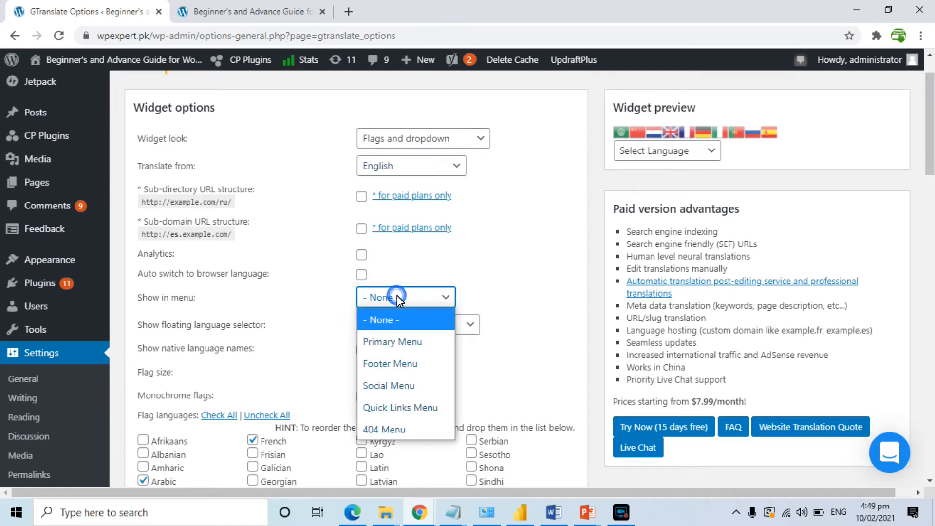
click(390, 341)
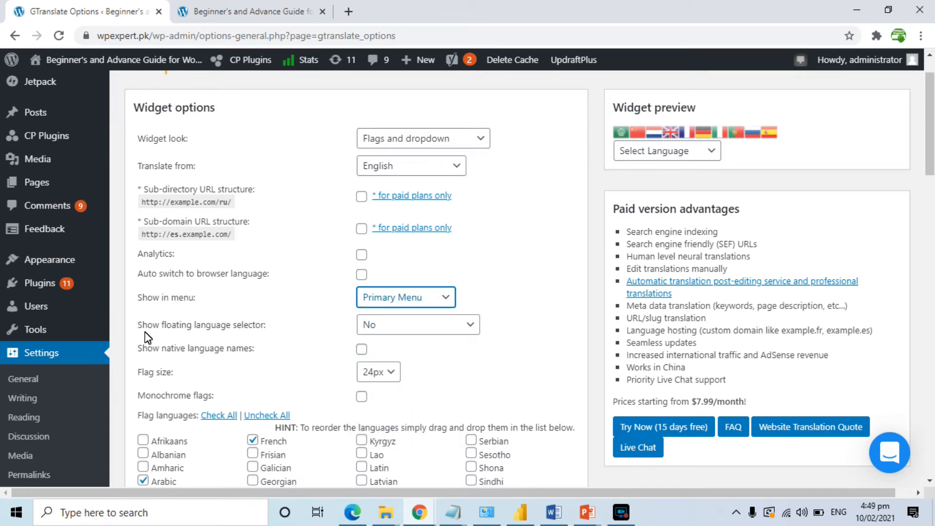
click(378, 329)
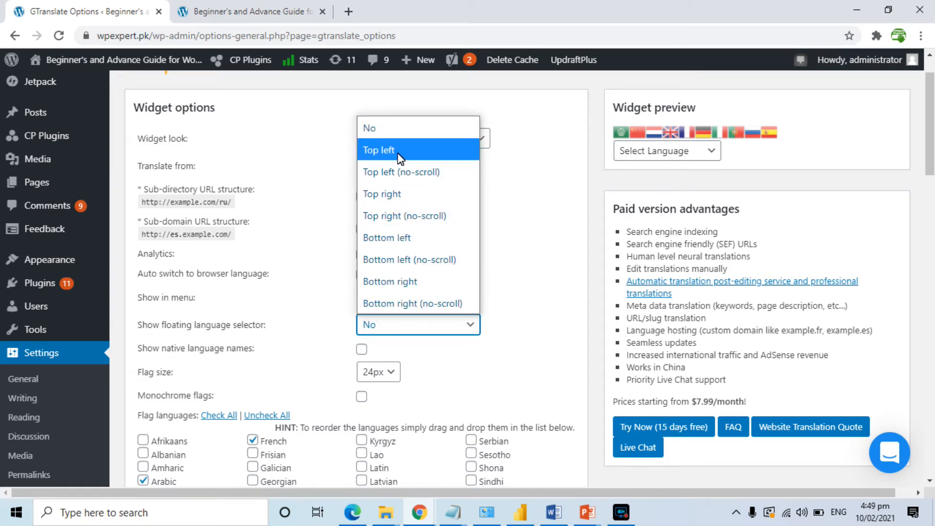
click(401, 190)
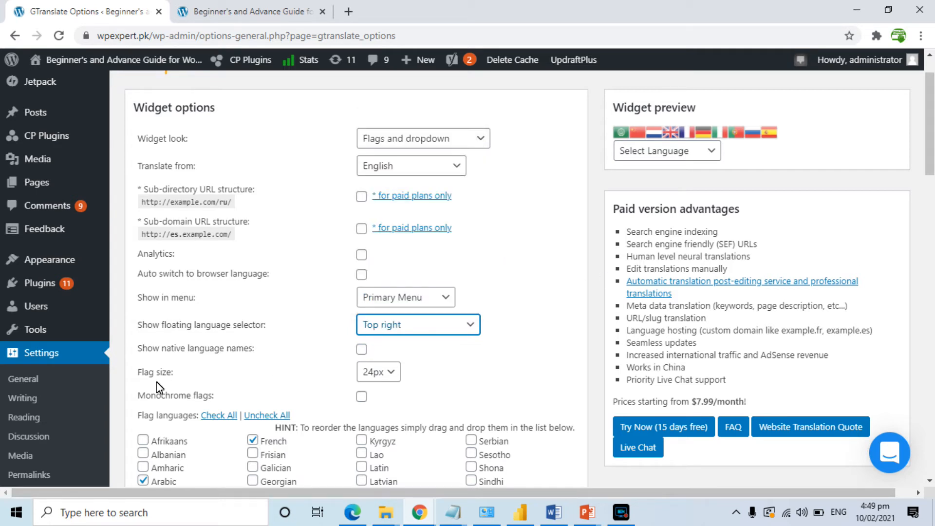
- Add Urdu and Hindi to the enabled flag languages
drag(930, 160, 930, 209)
scroll(731, 360, down, 1)
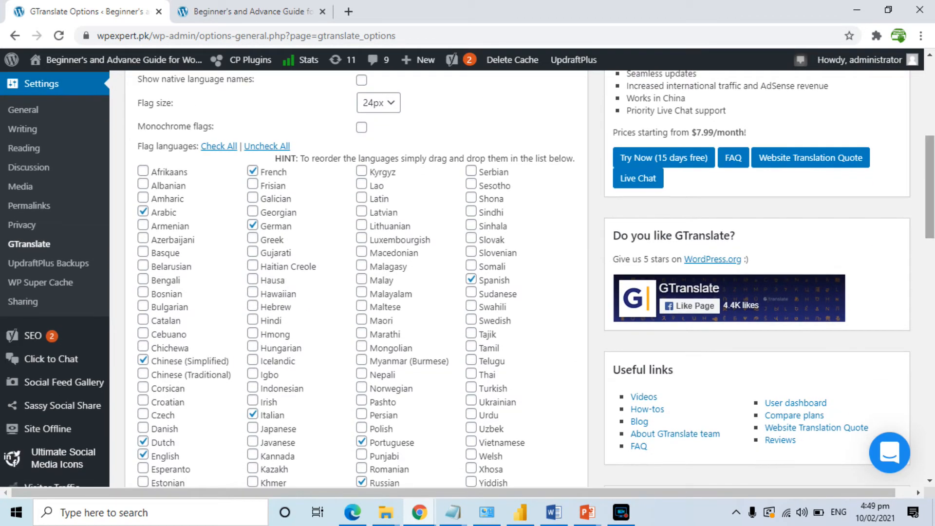
click(471, 416)
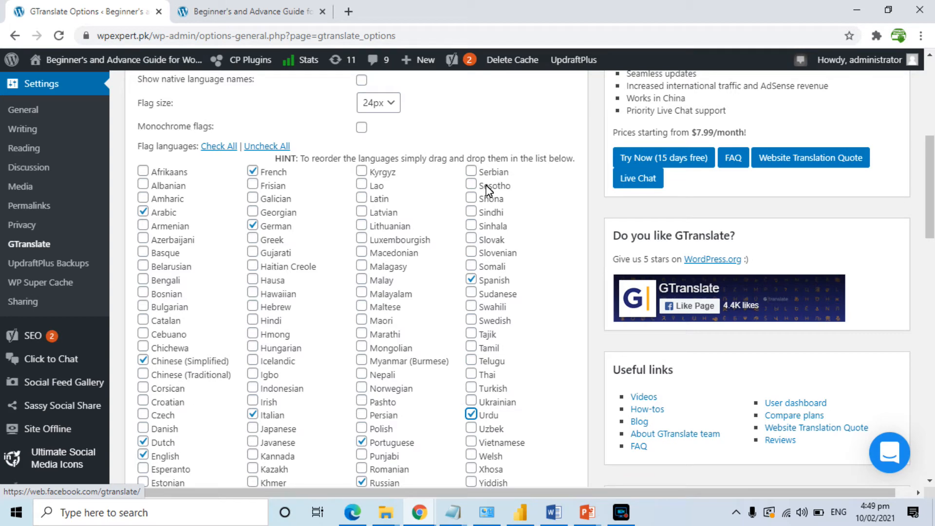
scroll(930, 175, down, 1)
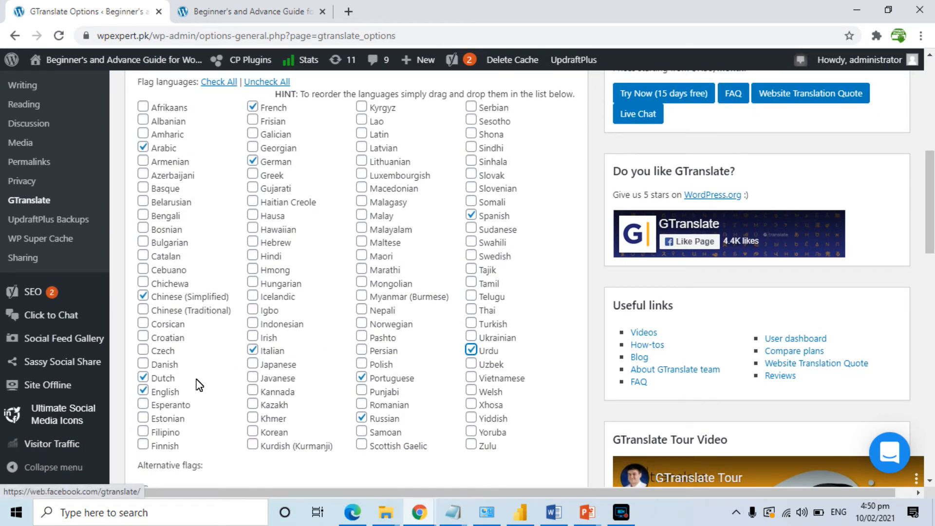
click(253, 255)
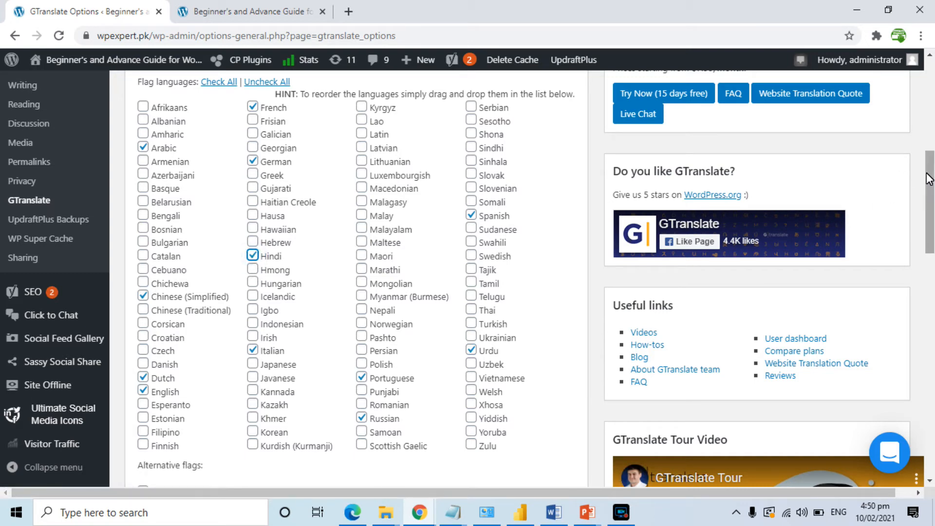
- Add Hindi and Urdu to the enabled languages of the dropdown list and save the GTranslate settings
drag(925, 173, 932, 325)
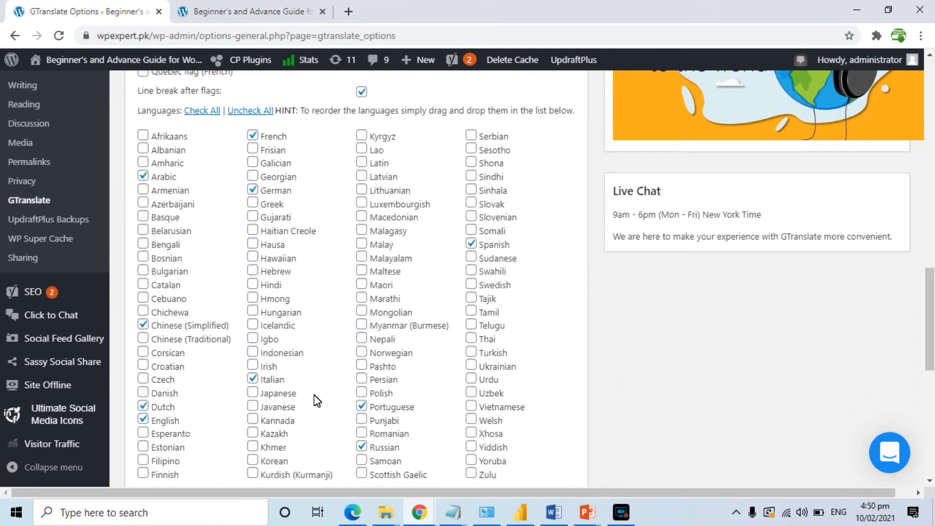
click(252, 285)
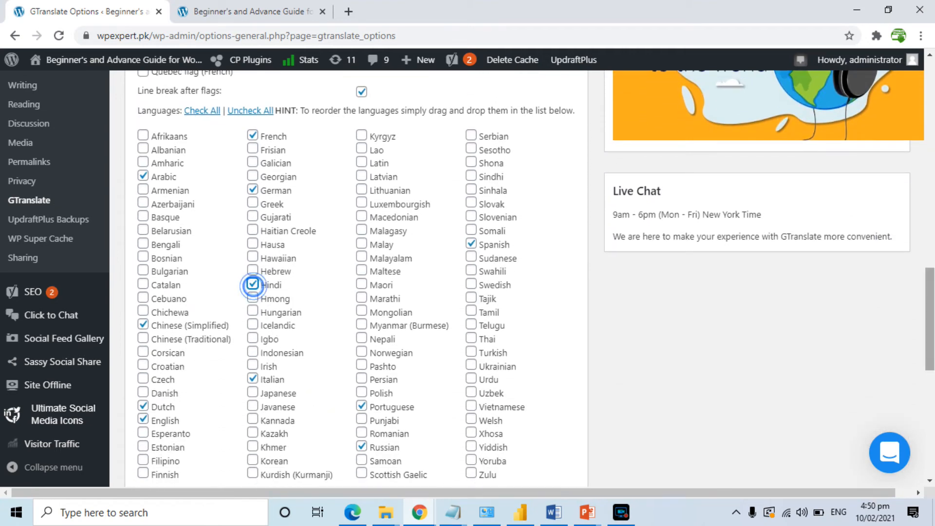
scroll(513, 371, down, 2)
click(471, 298)
scroll(933, 363, down, 7)
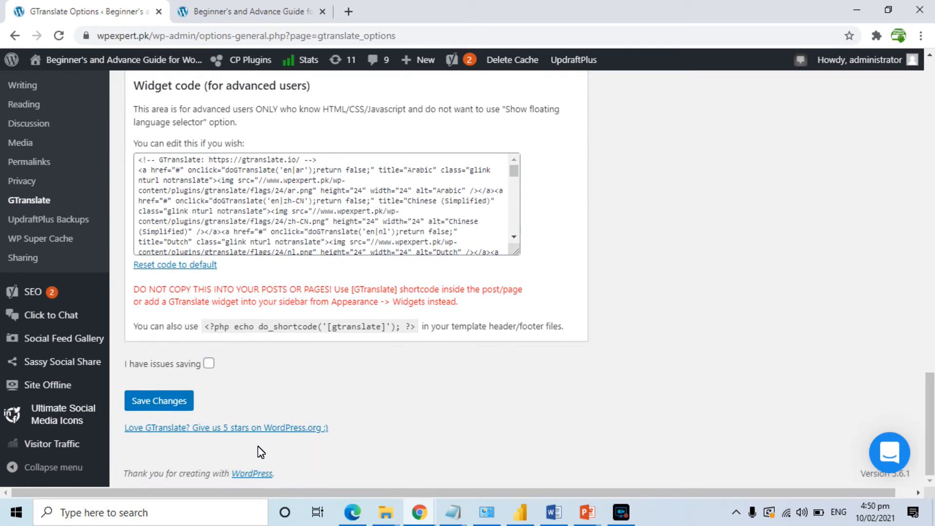
click(174, 400)
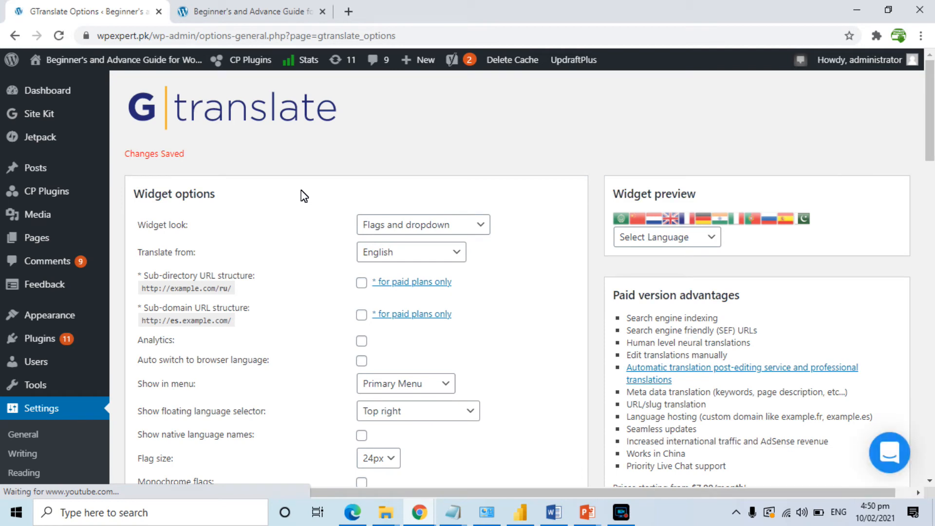
- Reload the website's front page and translate it into Urdu with the floating language selector
click(246, 11)
click(59, 35)
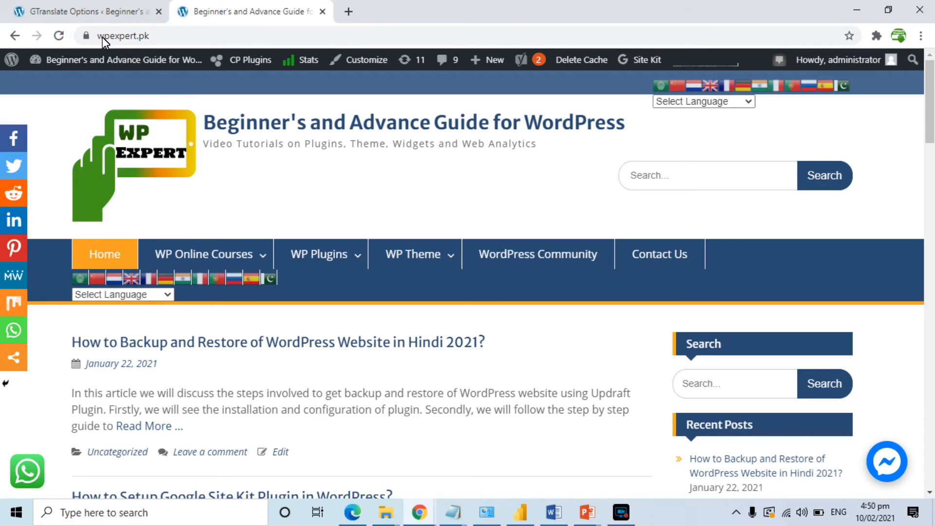
click(63, 33)
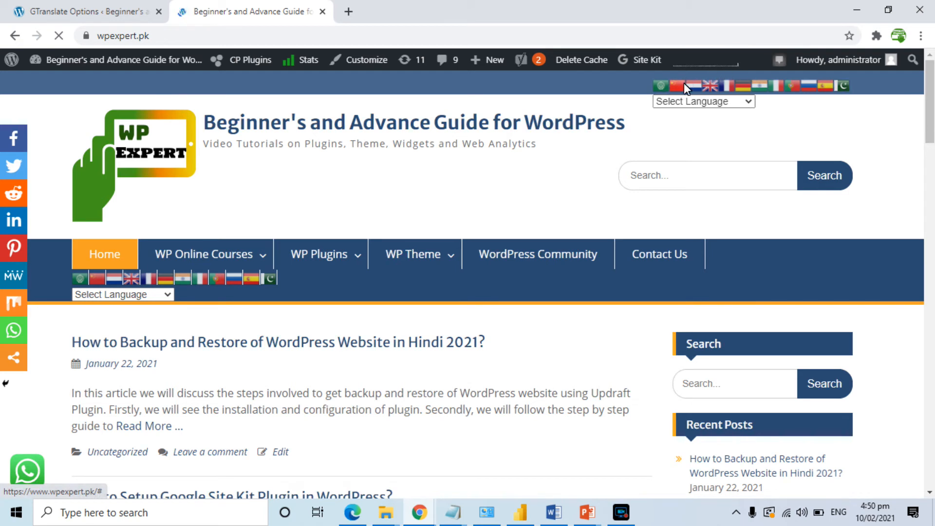
click(745, 101)
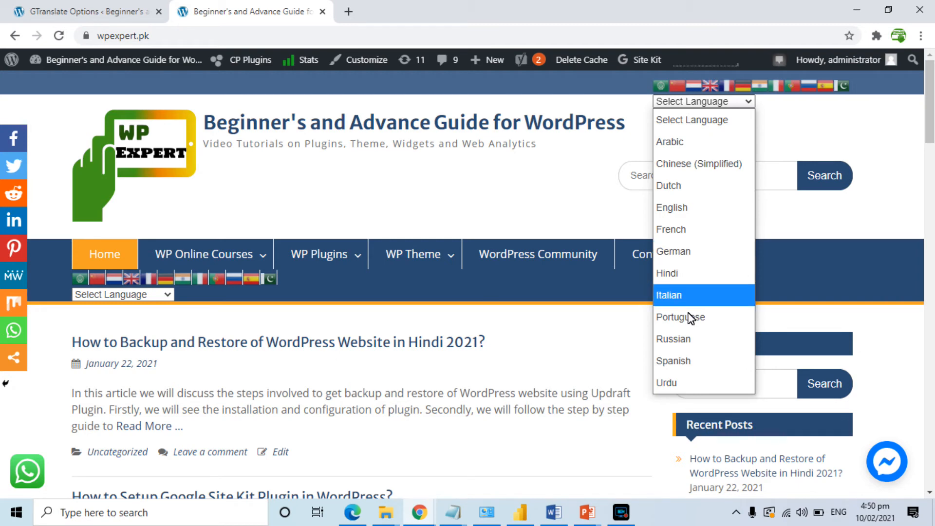
click(669, 380)
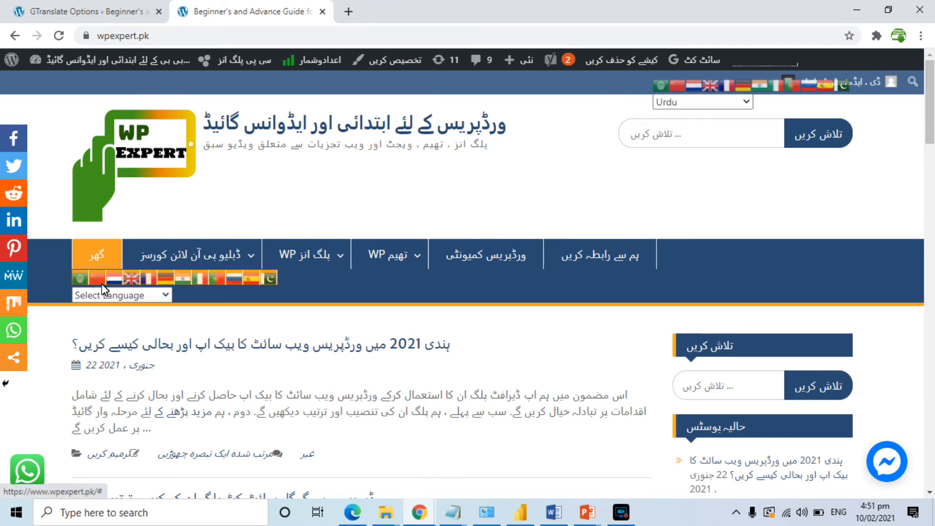
- Set the floating language selector to No in the GTranslate options and save the changes
click(99, 8)
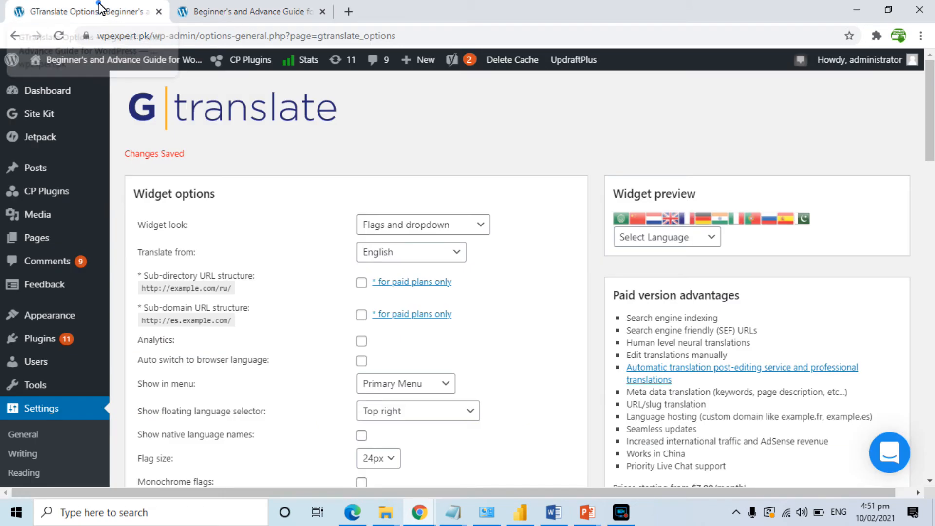
click(449, 412)
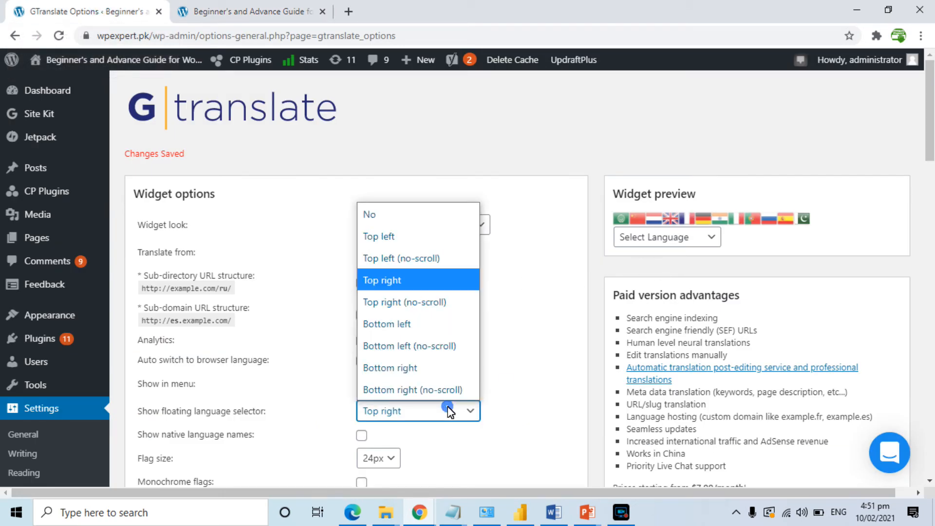
click(405, 219)
drag(929, 138, 930, 433)
scroll(176, 389, down, 2)
click(160, 401)
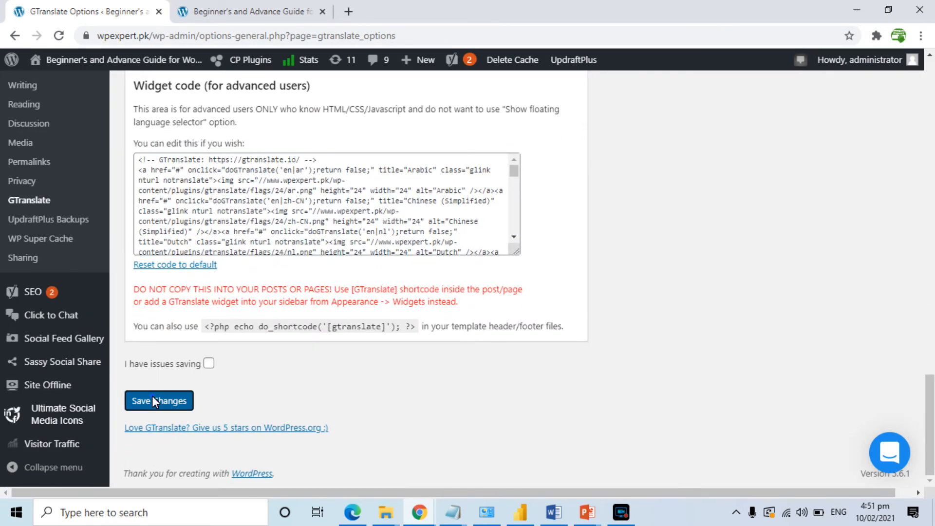
- Reload the website's front page and check the language switcher placed in the primary menu
click(246, 11)
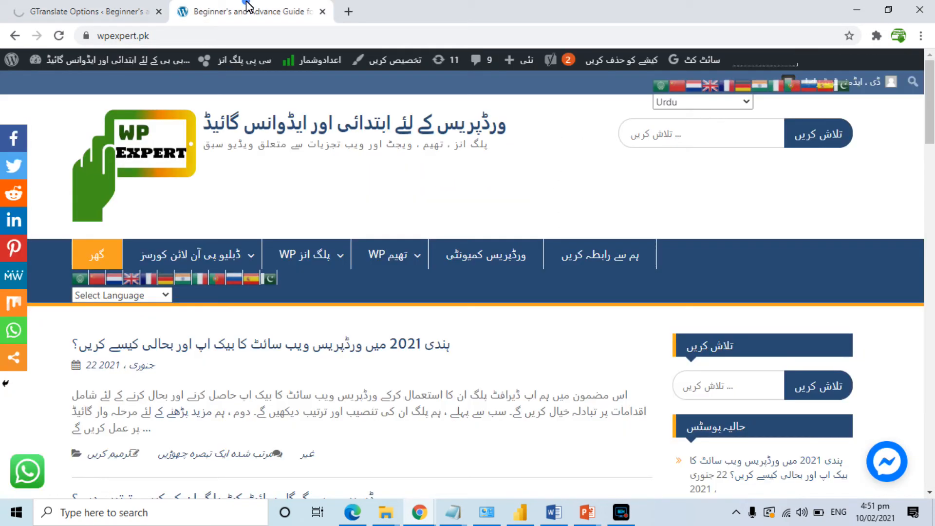
click(55, 35)
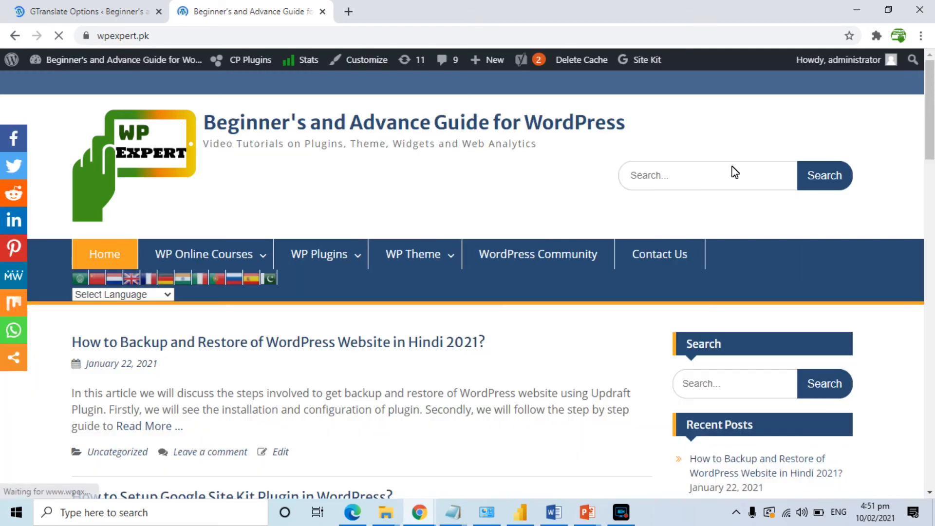
mouse_move(262, 245)
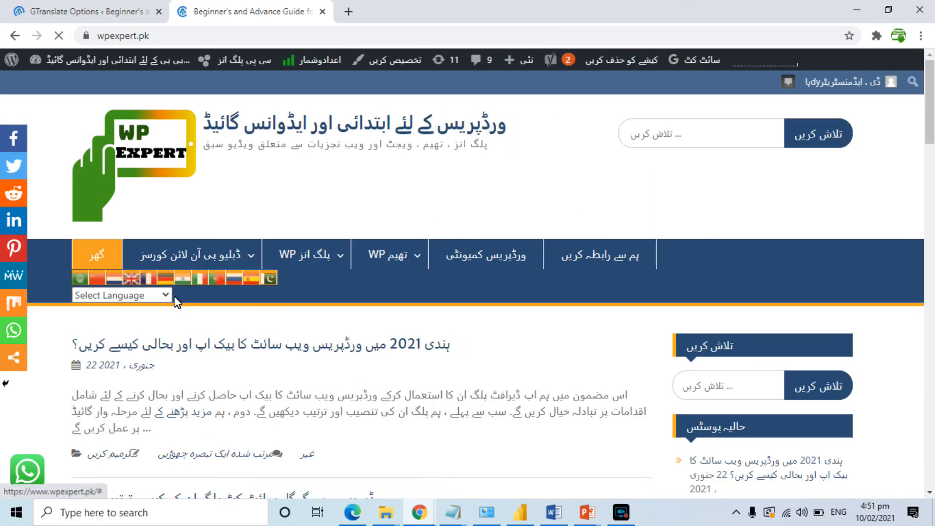
mouse_move(174, 275)
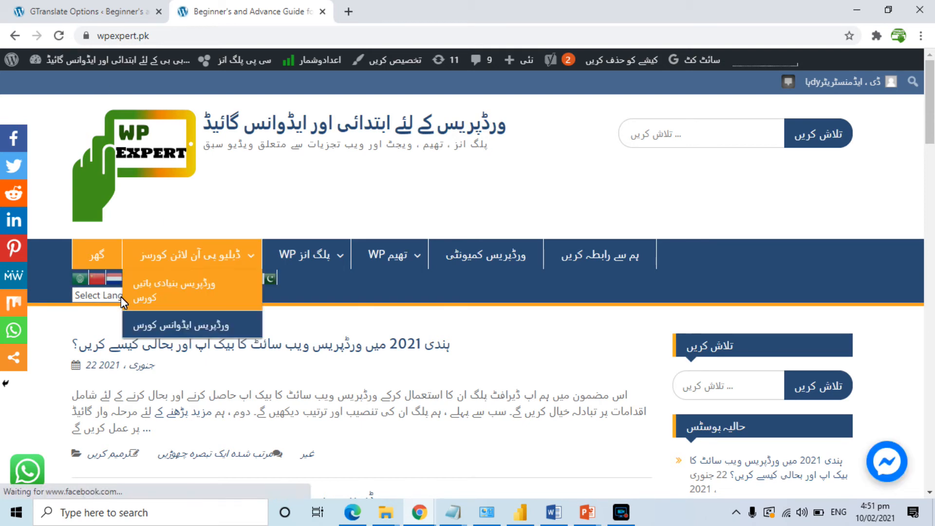
- Set the GTranslate widget look to Dropdown and save the changes
click(99, 10)
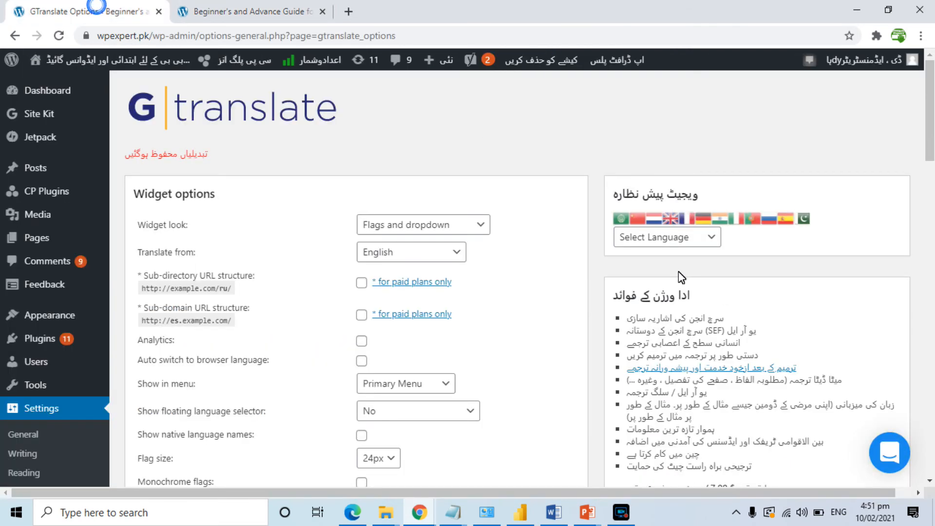
click(429, 223)
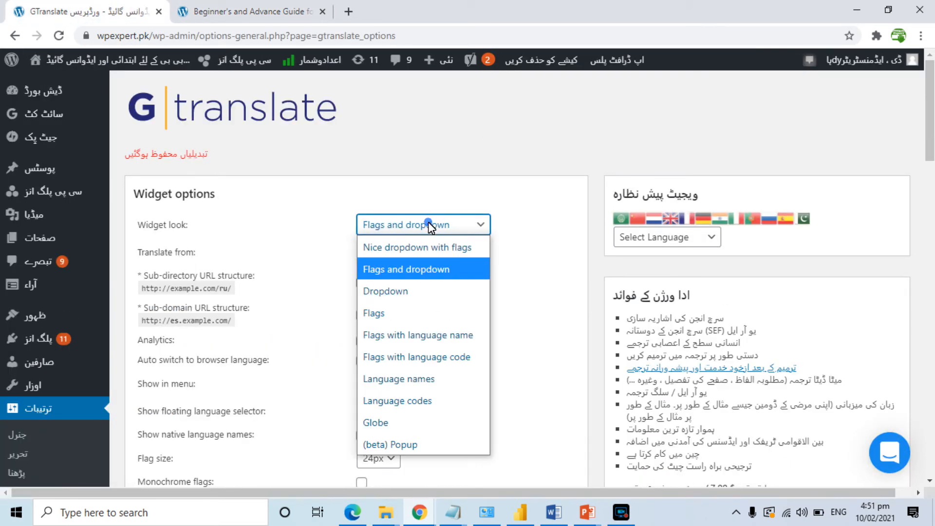
click(394, 290)
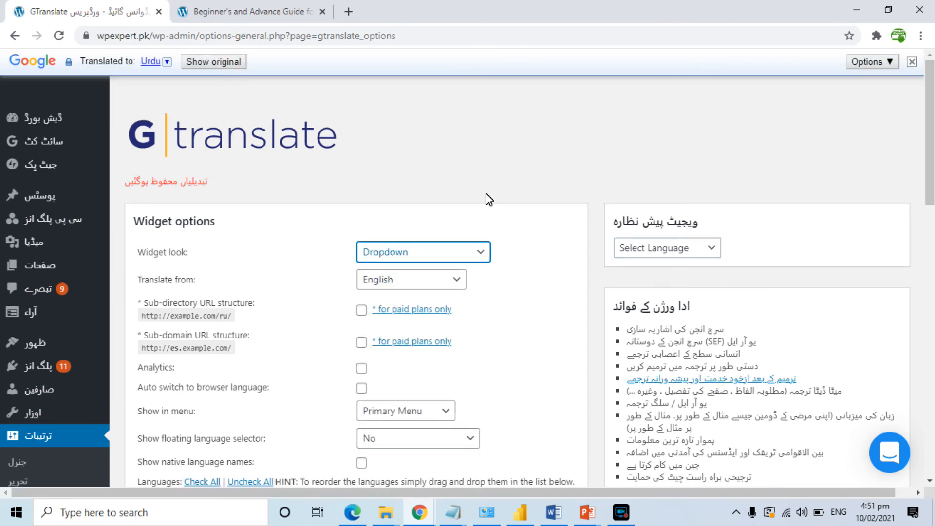
scroll(930, 131, down, 15)
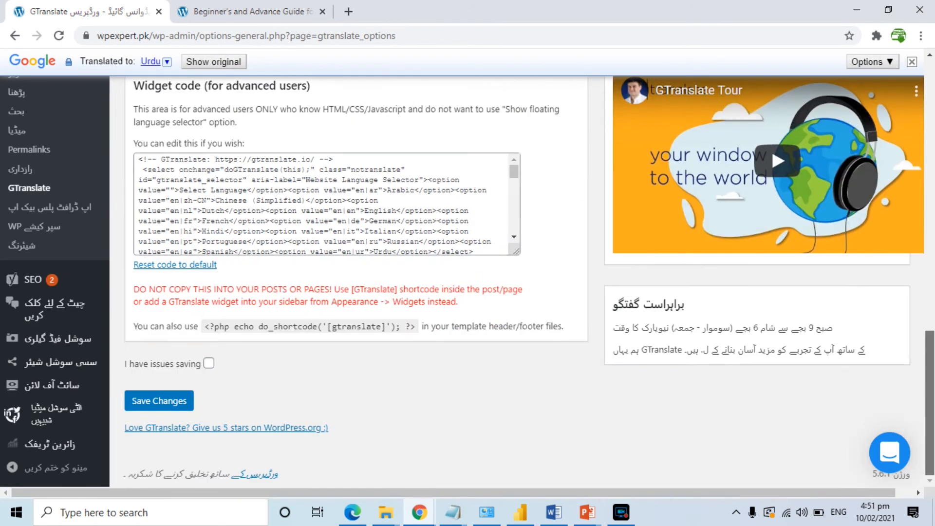
click(175, 404)
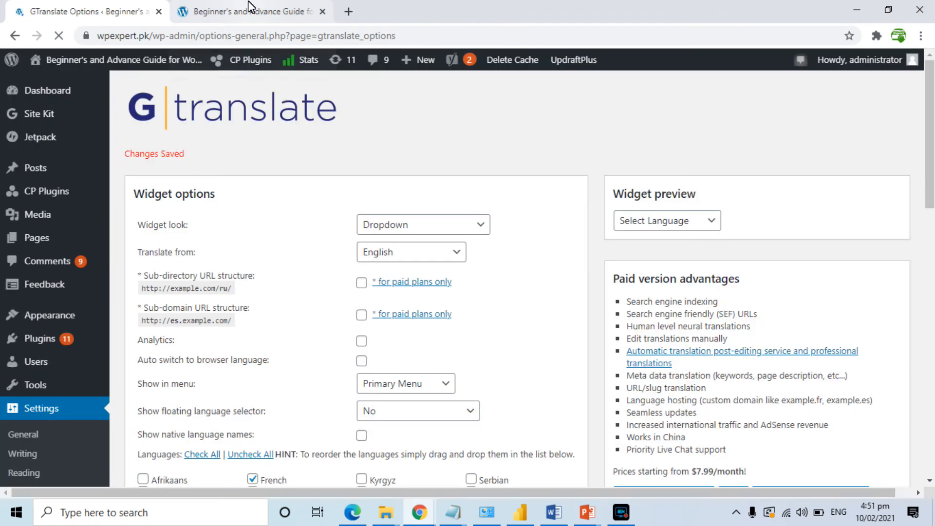
- Reload the website's front page and test the menu's language dropdown with Arabic and Hindi
click(246, 10)
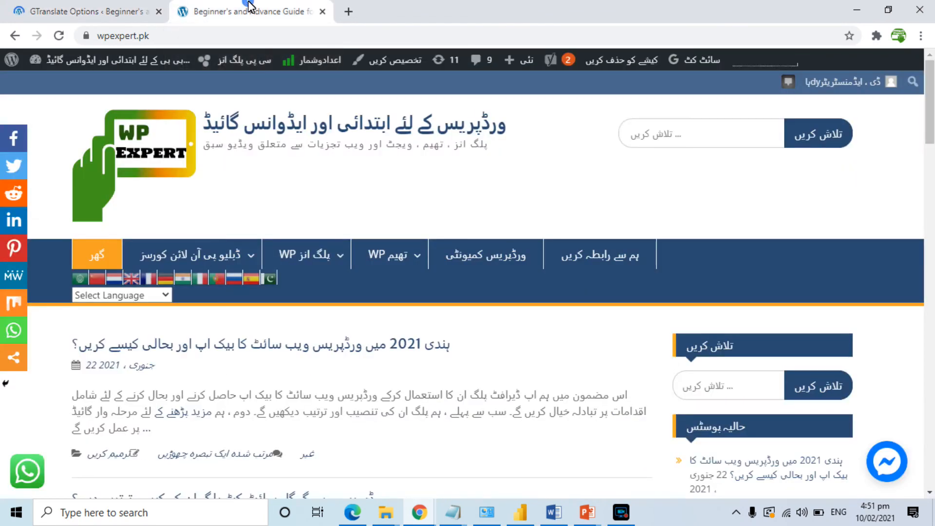
click(58, 36)
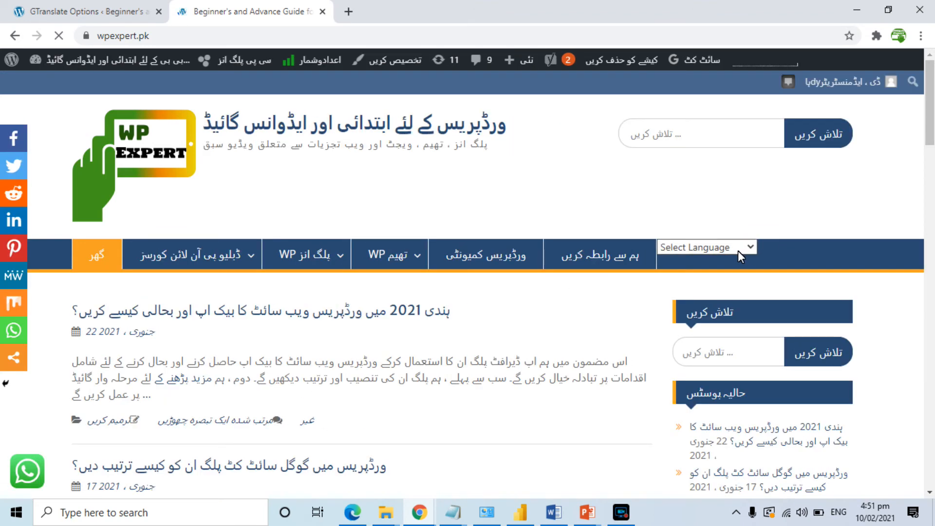
click(738, 251)
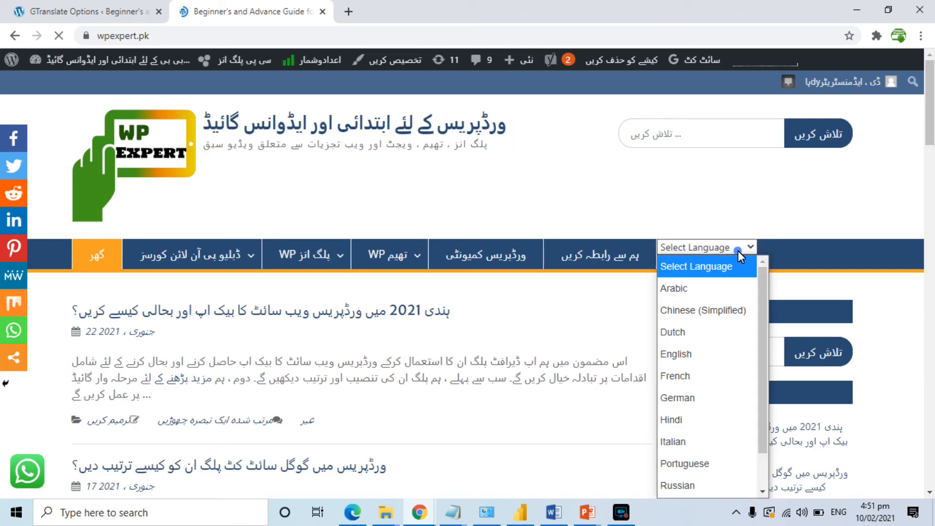
click(709, 289)
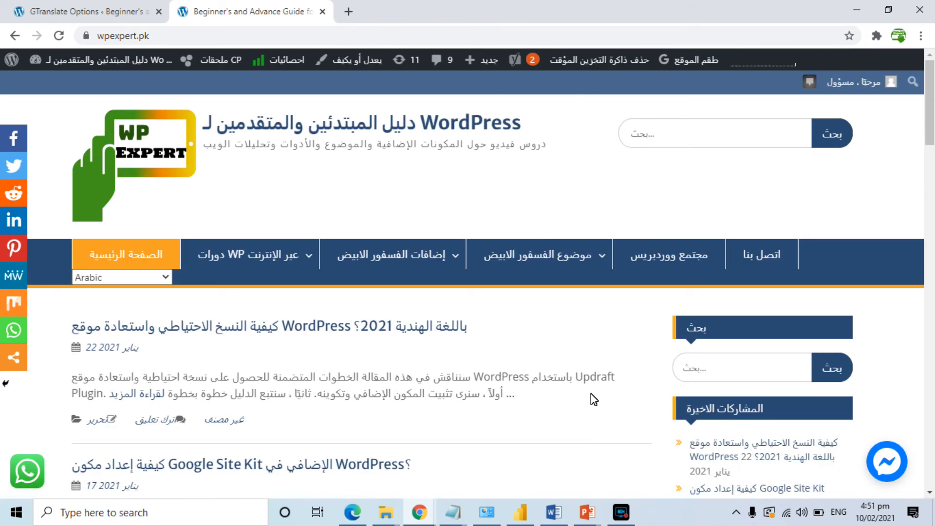
click(146, 277)
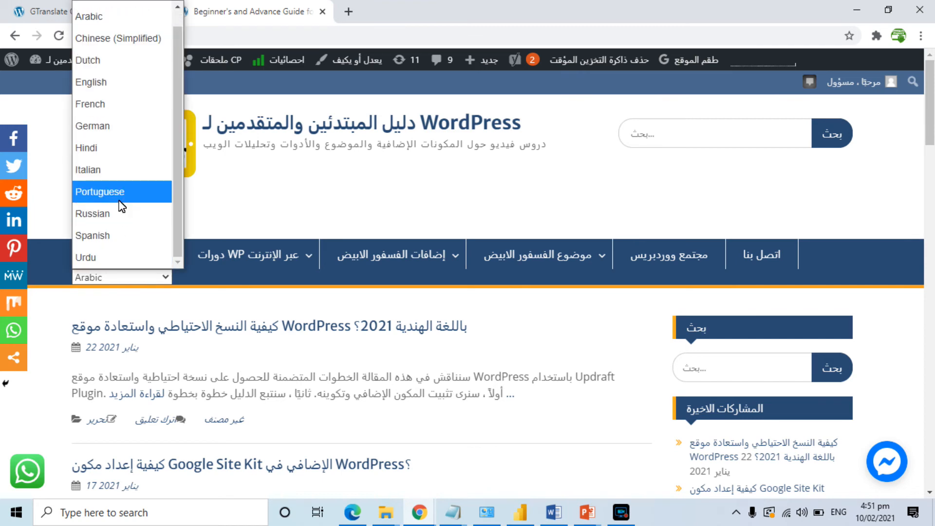
click(108, 150)
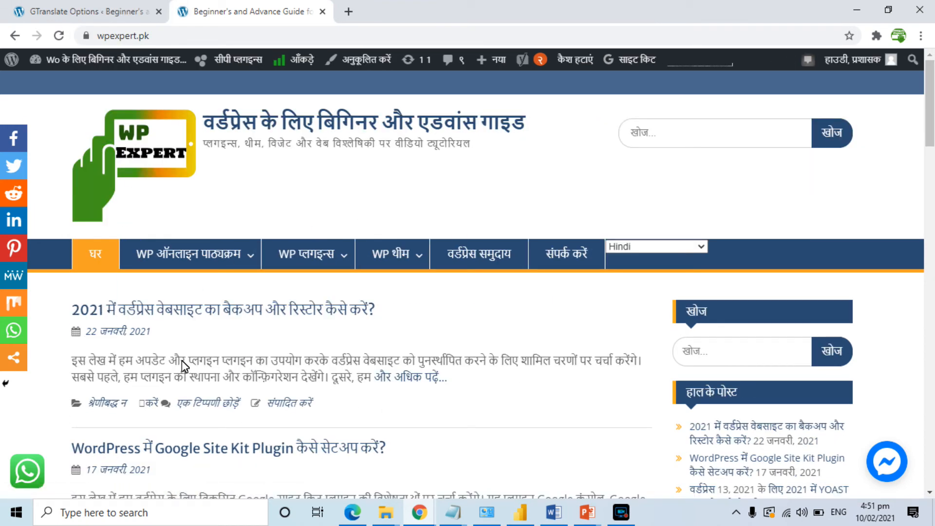
- Translate the front page into French and Italian, switch it back to English and look over its posts
click(681, 246)
click(636, 377)
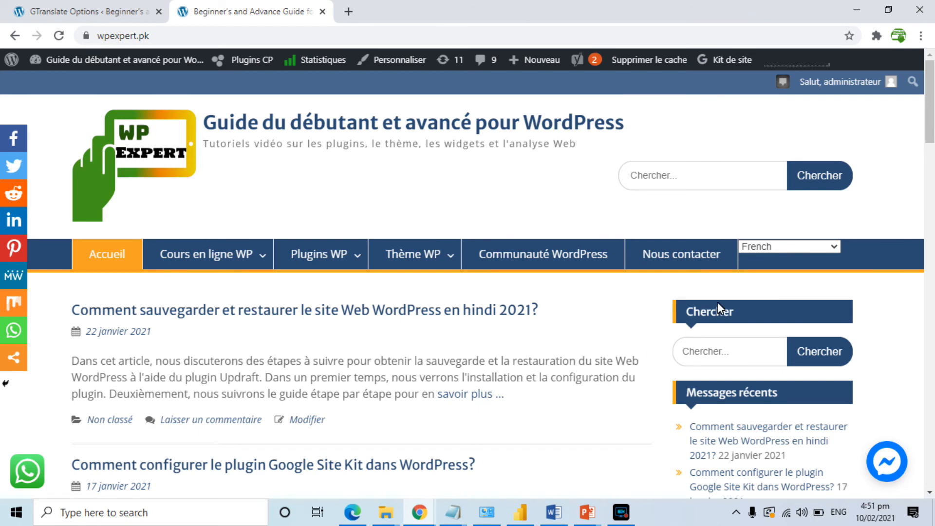
click(777, 247)
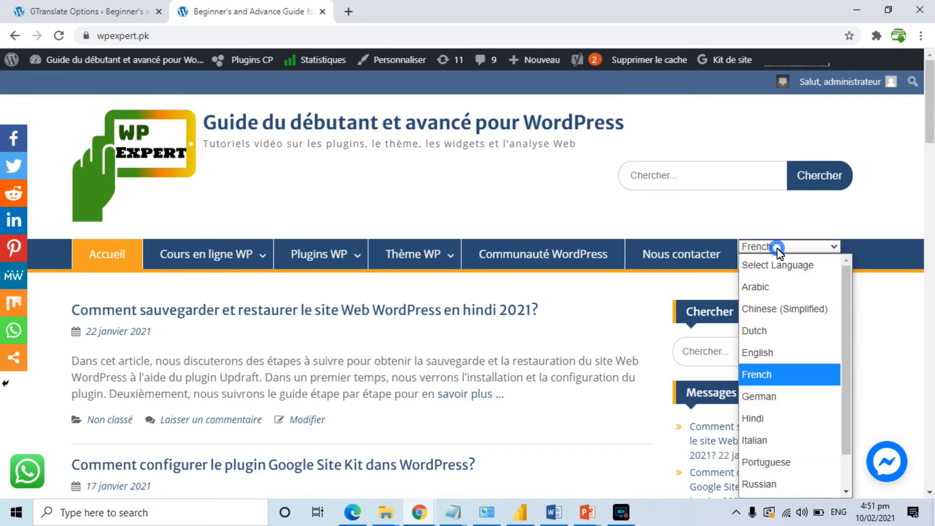
click(758, 440)
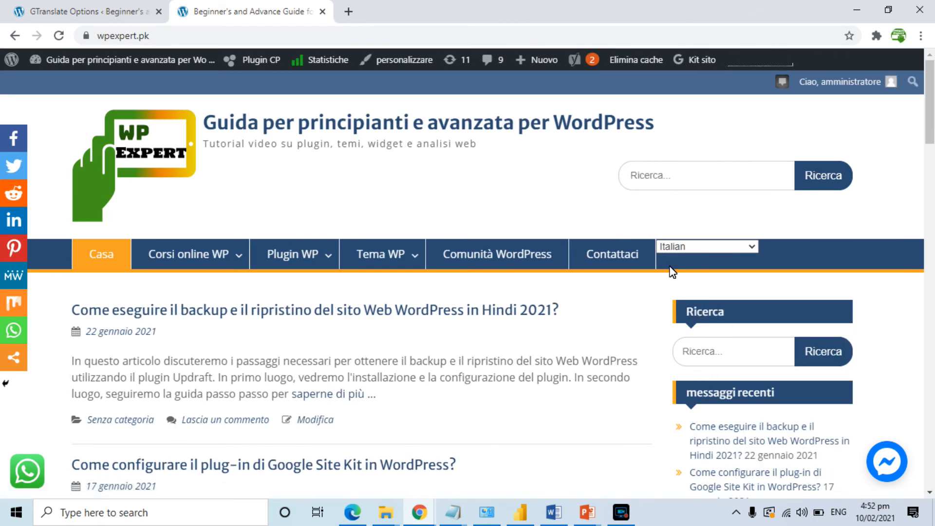
click(672, 247)
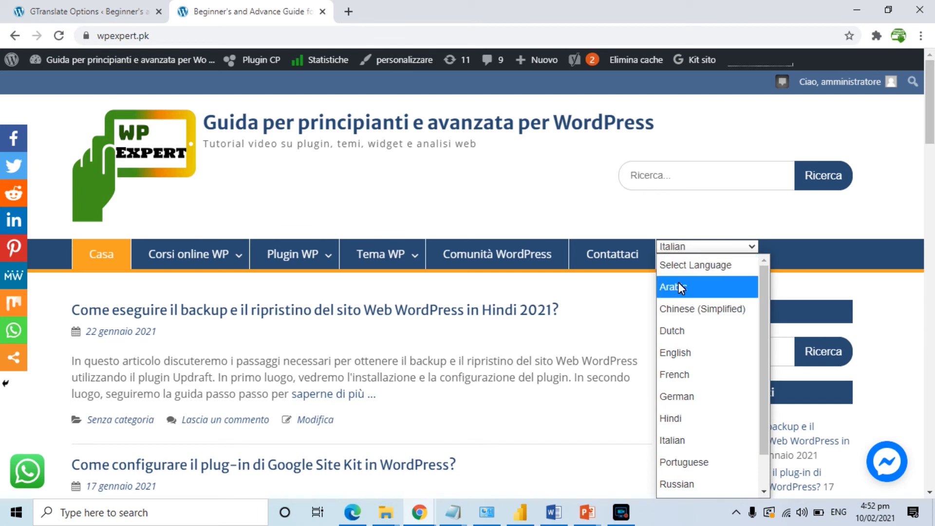
click(682, 353)
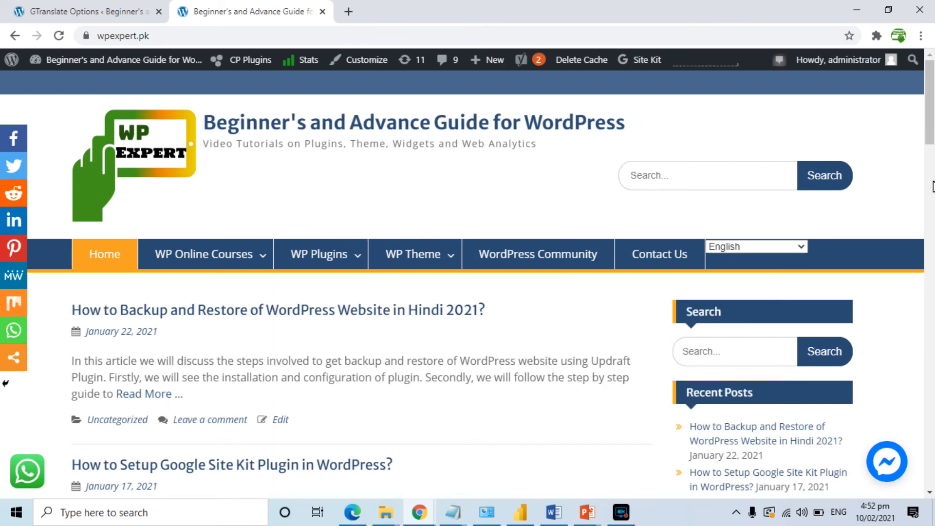
scroll(757, 389, down, 9)
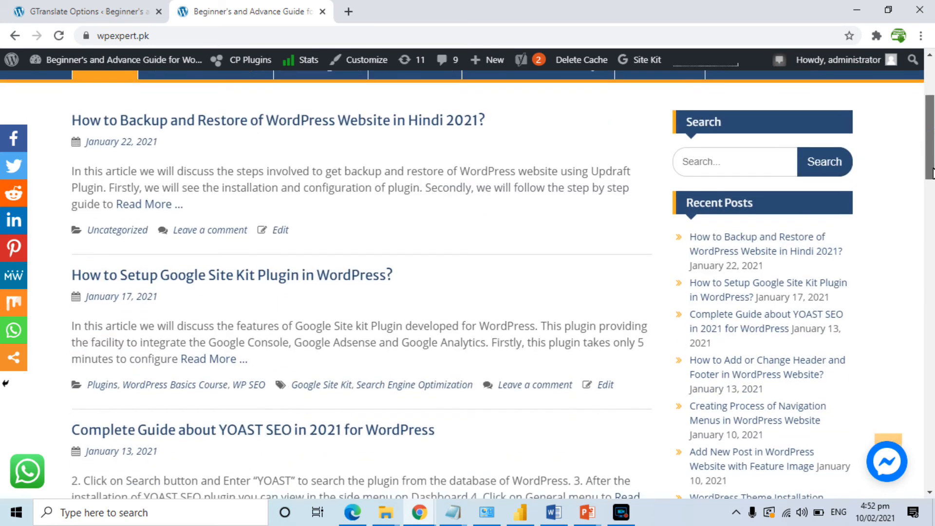
scroll(757, 388, up, 10)
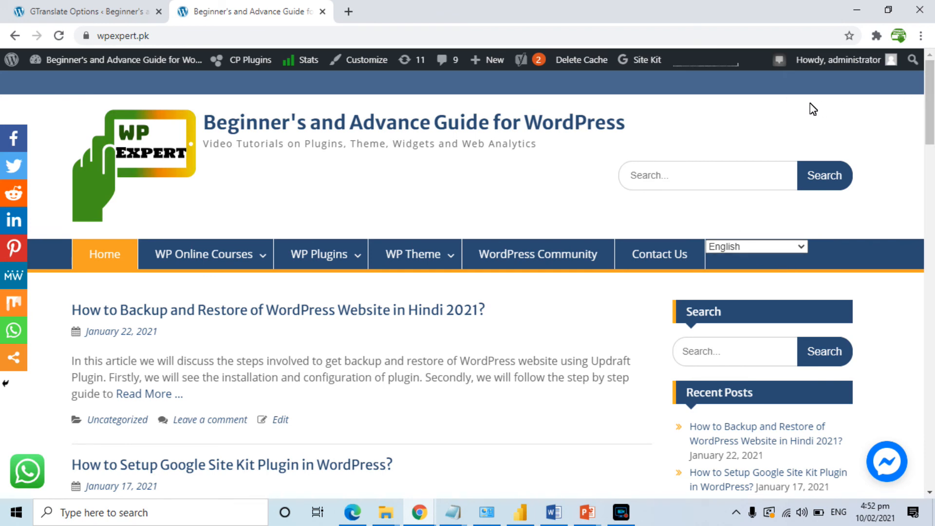
- Review the floating language selector's placement options in the GTranslate settings and return to the website's front page
click(41, 6)
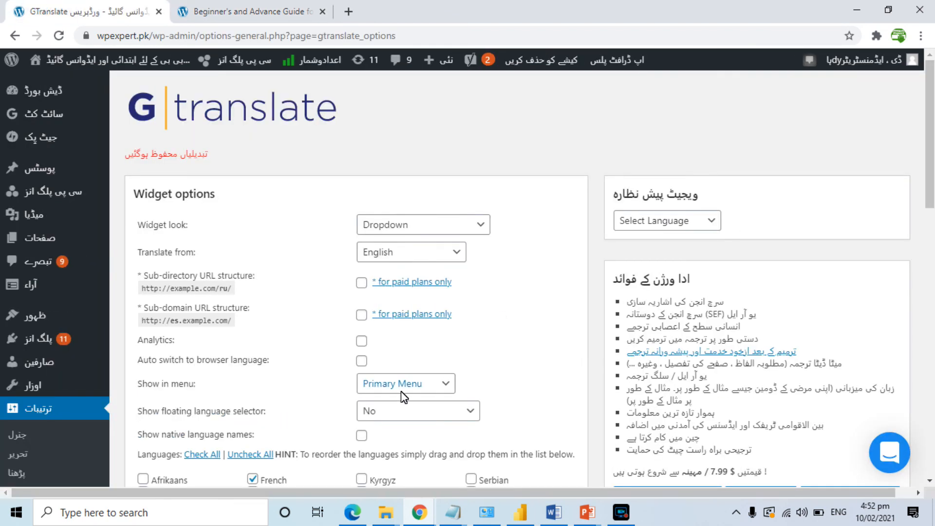
click(429, 418)
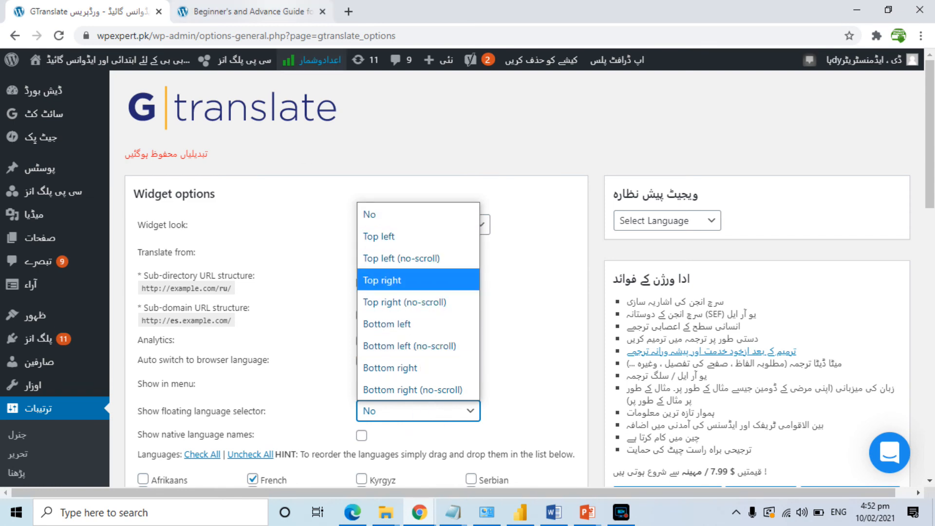
click(268, 10)
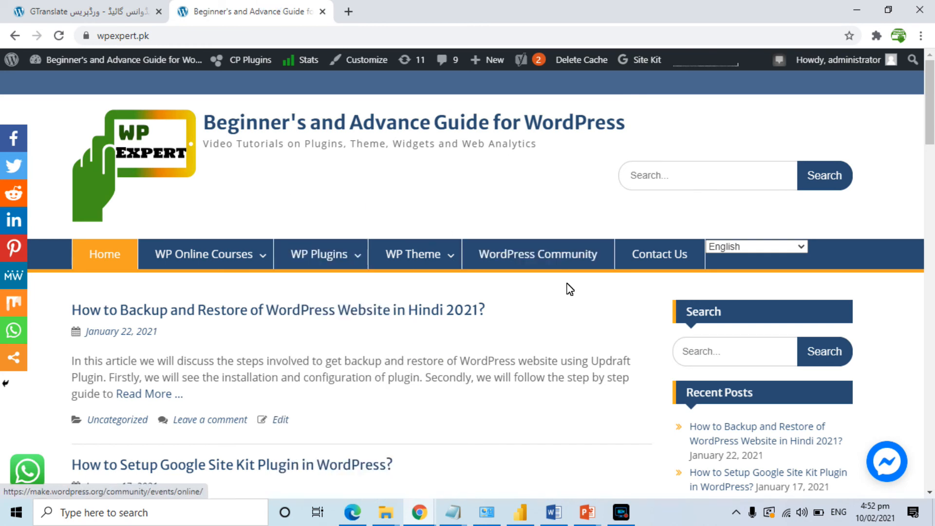